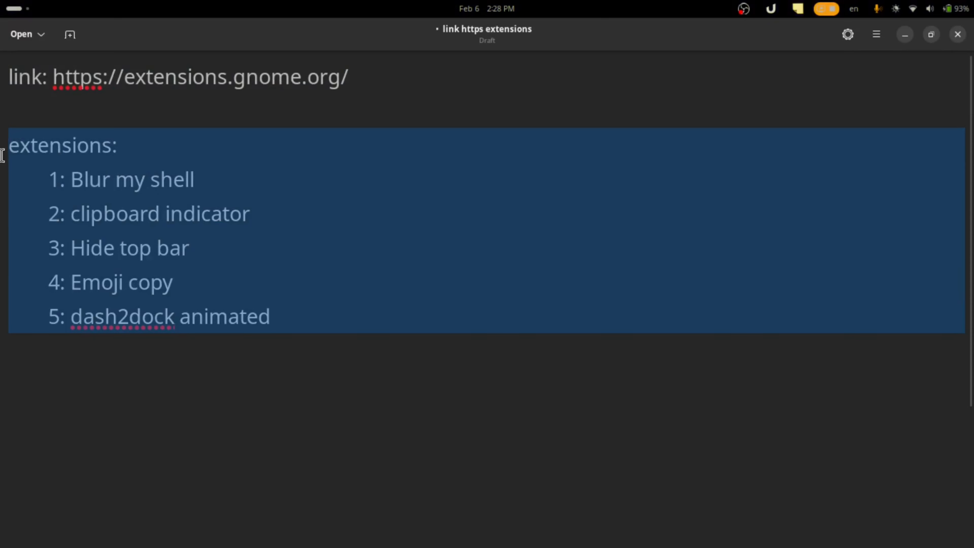
left_click_drag(2, 156, 1, 80)
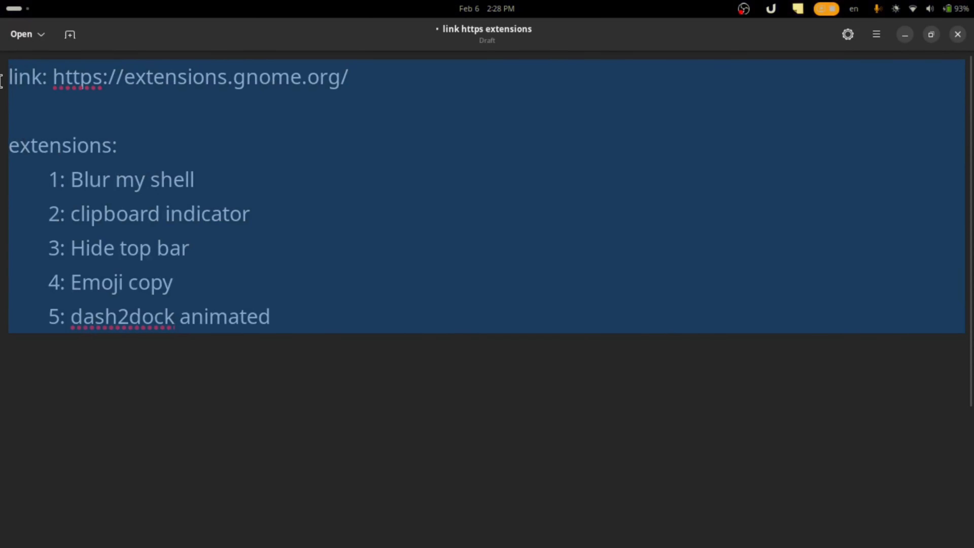
left_click(219, 63)
left_click_drag(345, 331, 1, 174)
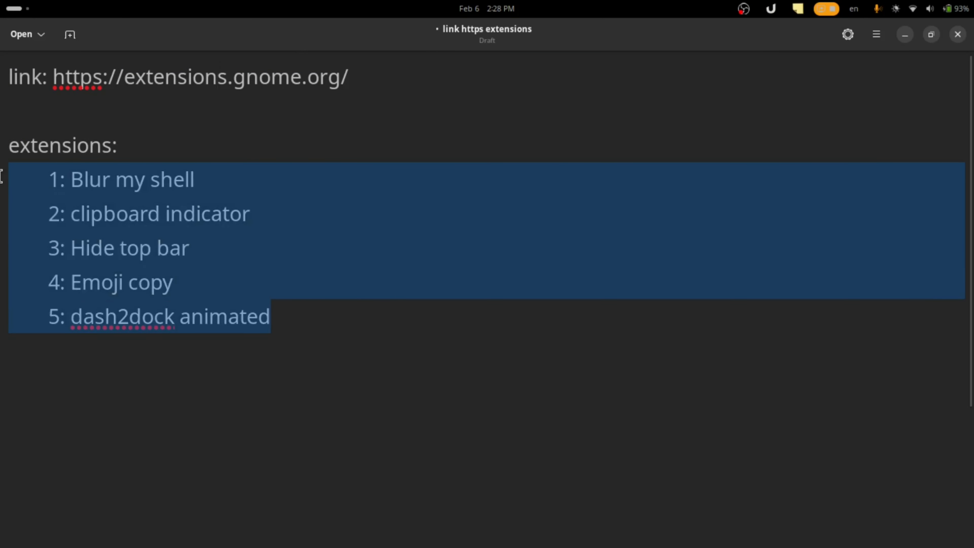
left_click(377, 140)
left_click_drag(411, 75, 2, 67)
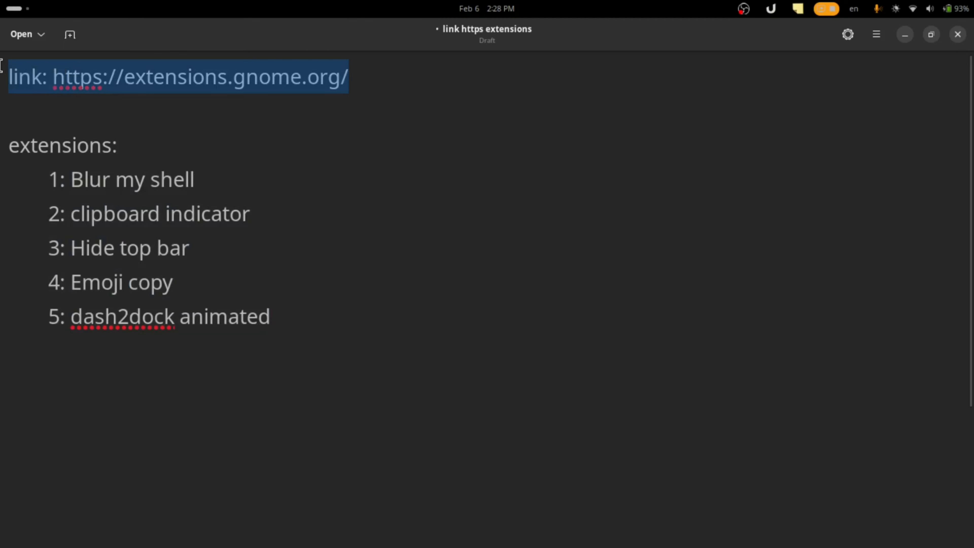
left_click(96, 86)
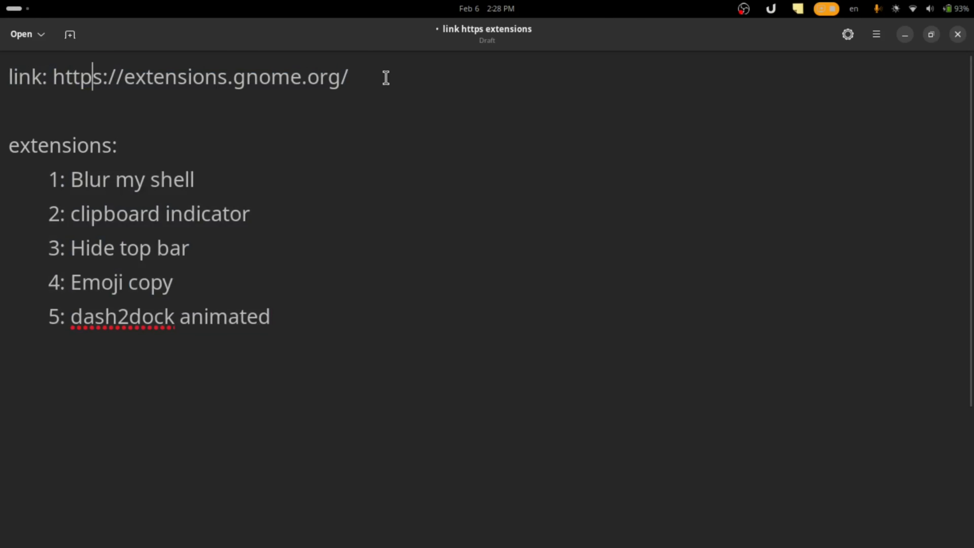
left_click_drag(348, 79, 45, 88)
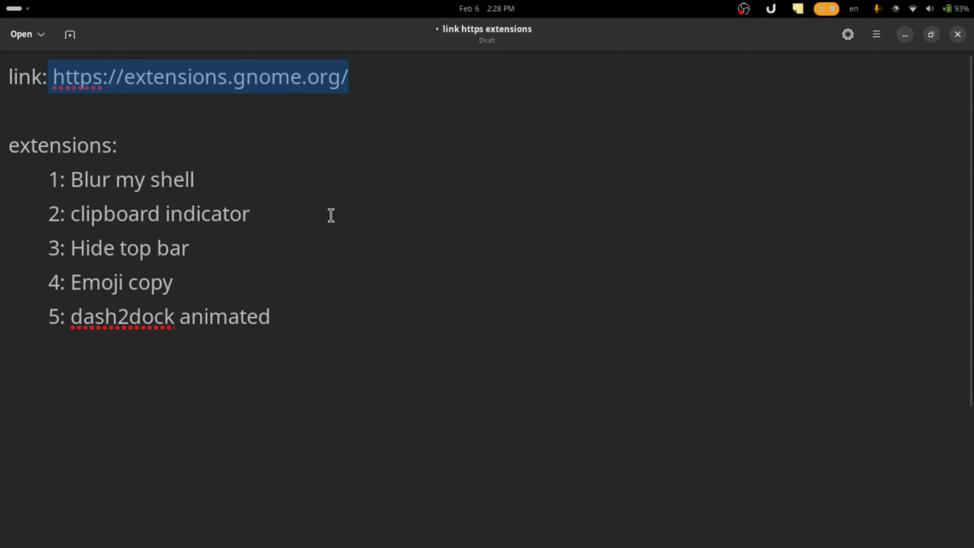
Step: Launch Extension Manager and show its online catalogue of extensions available for download
key("ctrl+space")
type("exte")
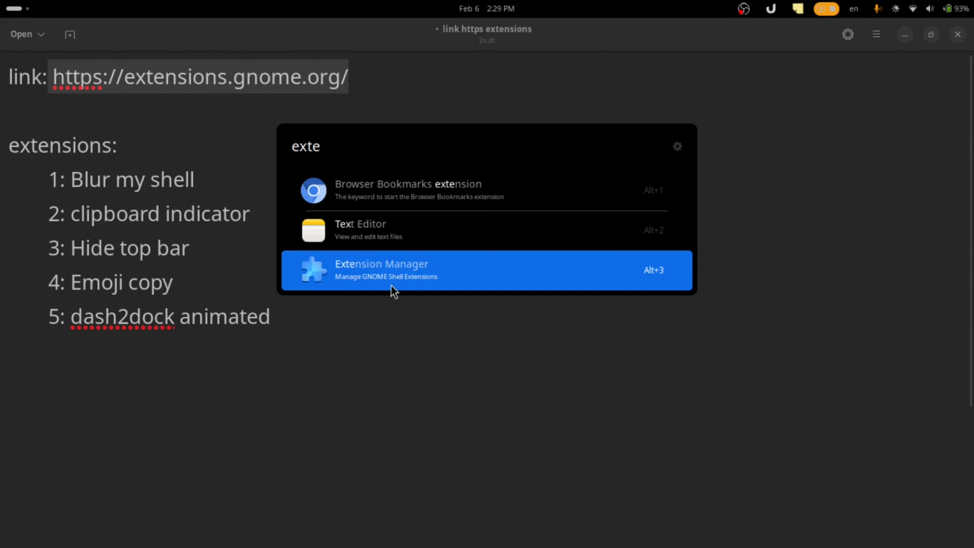
left_click(370, 282)
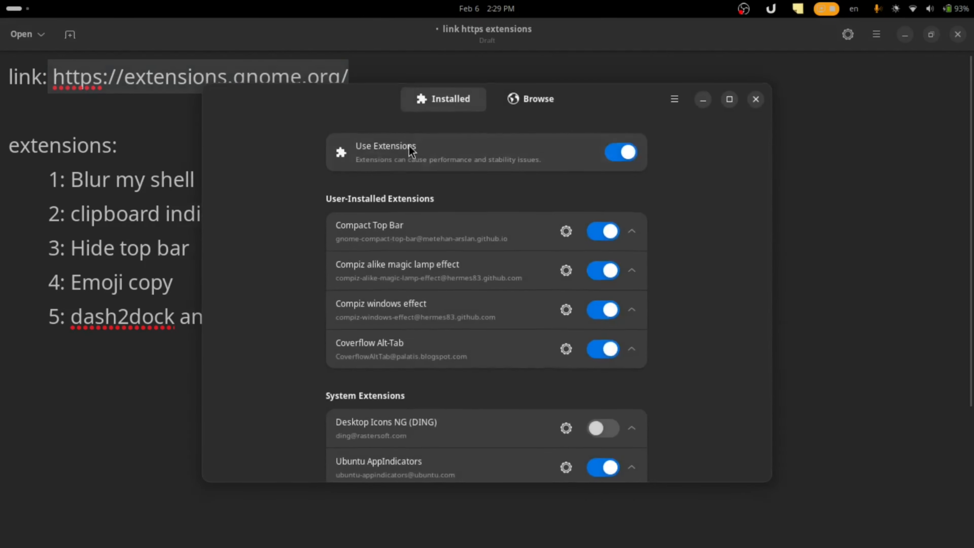
left_click(547, 109)
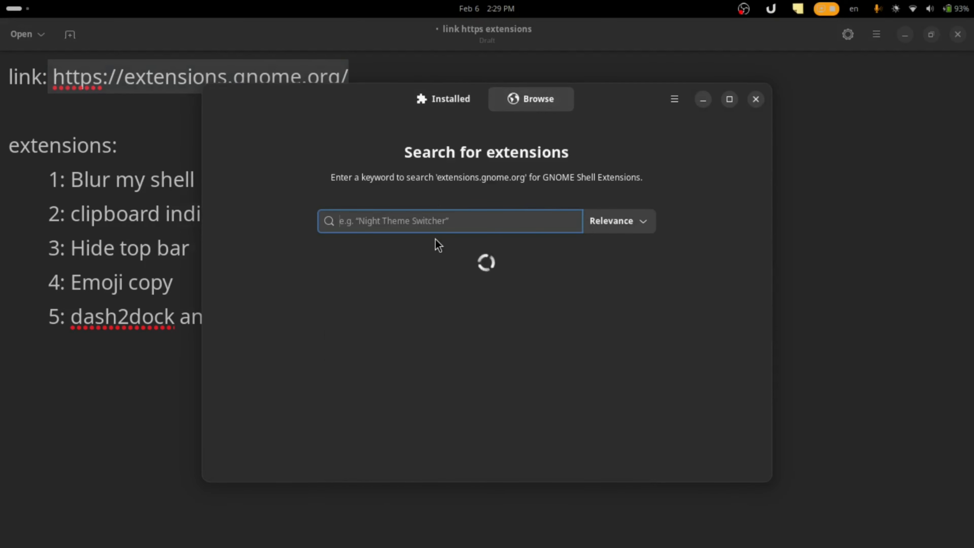
Step: Switch the Wi-Fi connection to the KAKAW network
left_click(928, 9)
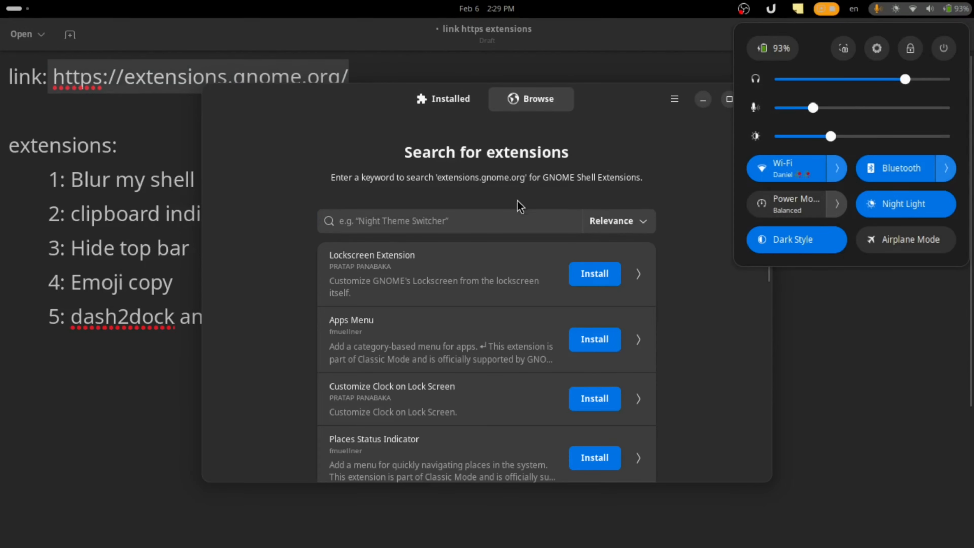
left_click(837, 168)
left_click(483, 215)
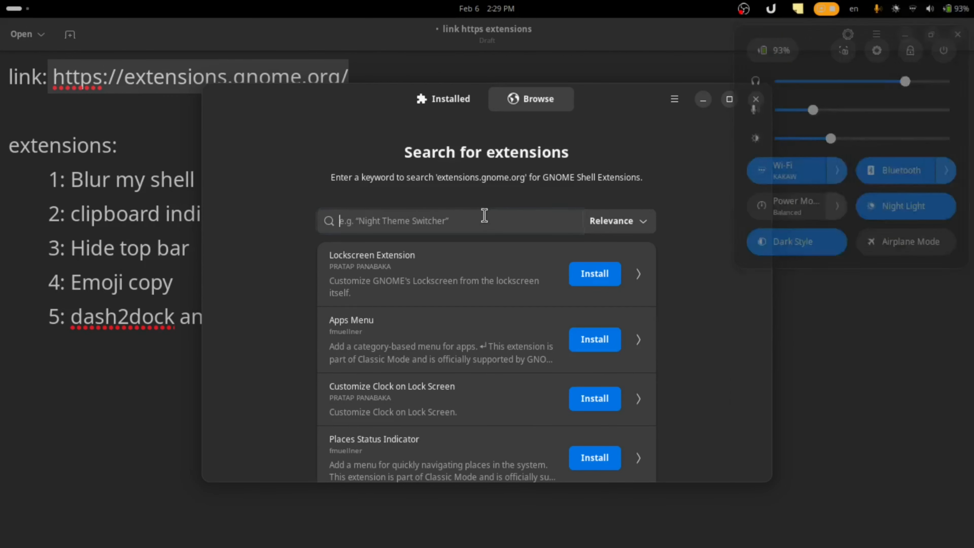
Step: Look over the installed extensions and the online catalogue, and close Extension Manager
left_click(457, 106)
scroll(561, 200, "down", 3)
scroll(570, 208, "up", 3)
left_click(536, 105)
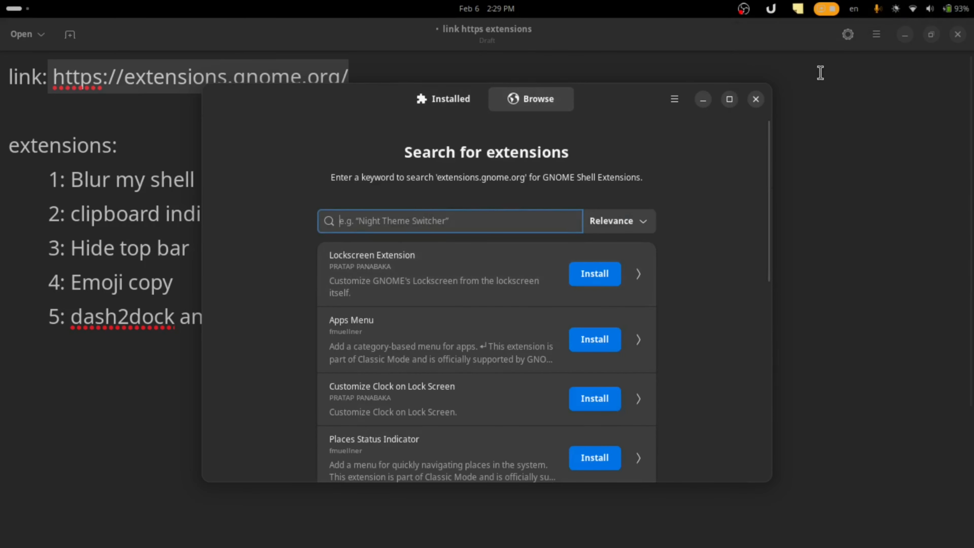
left_click(755, 99)
Step: Copy the selected link from the notes and open it in the Brave browser
right_click(299, 85)
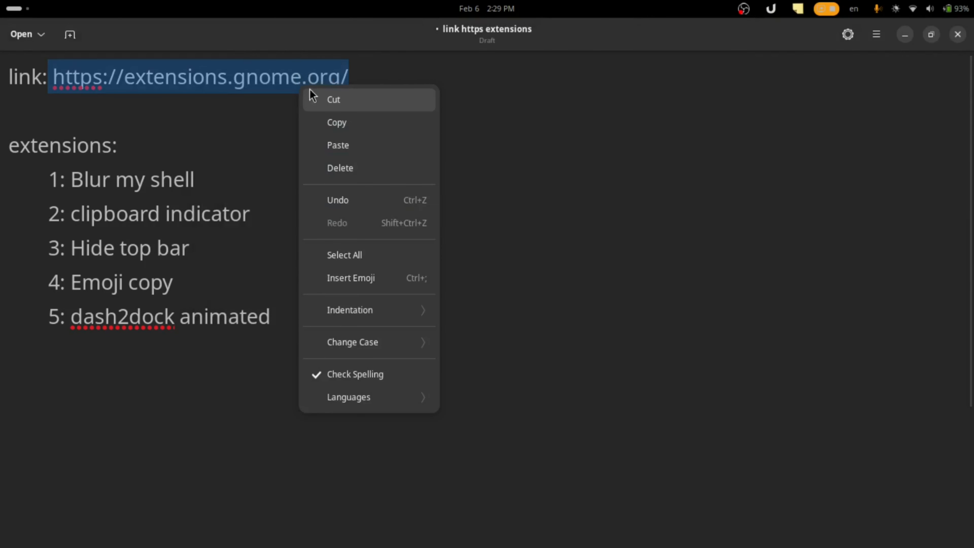
left_click(332, 123)
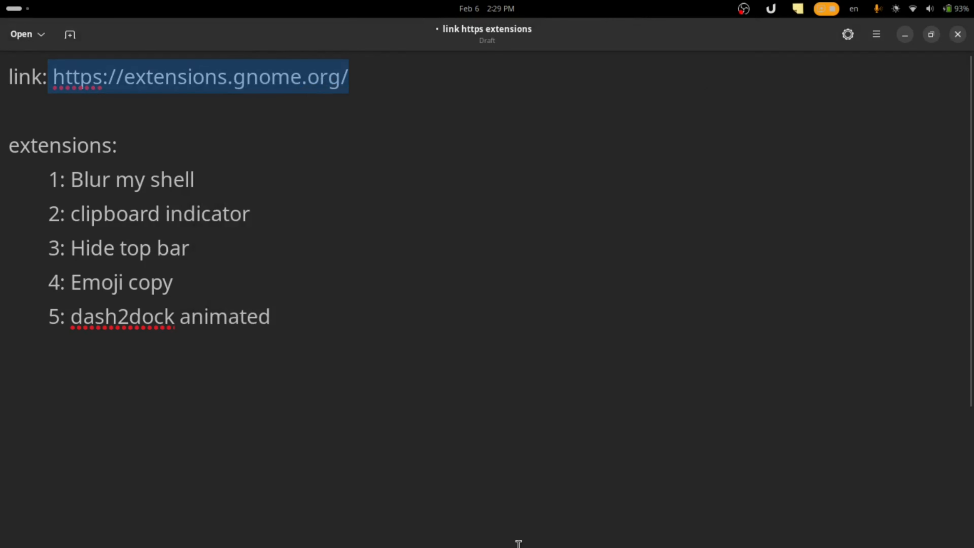
key("super")
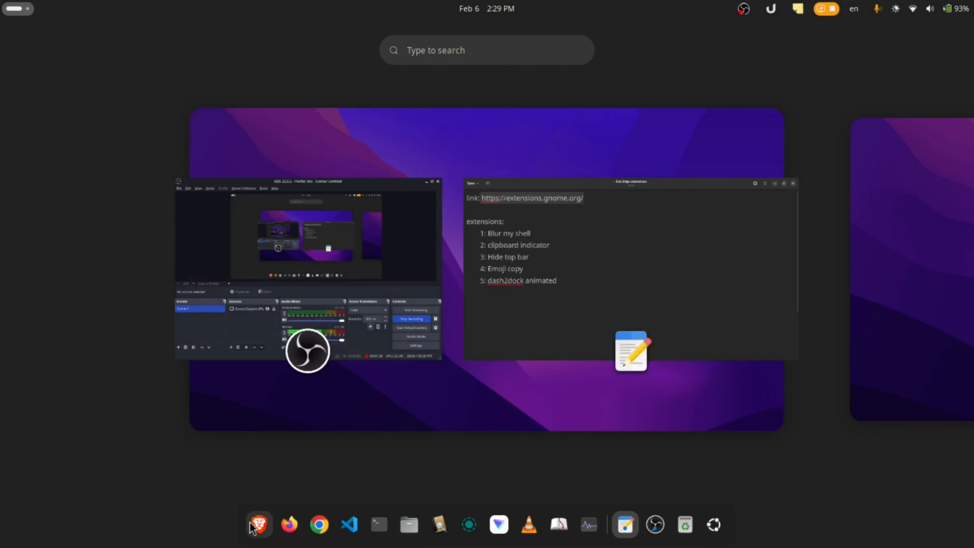
left_click(261, 524)
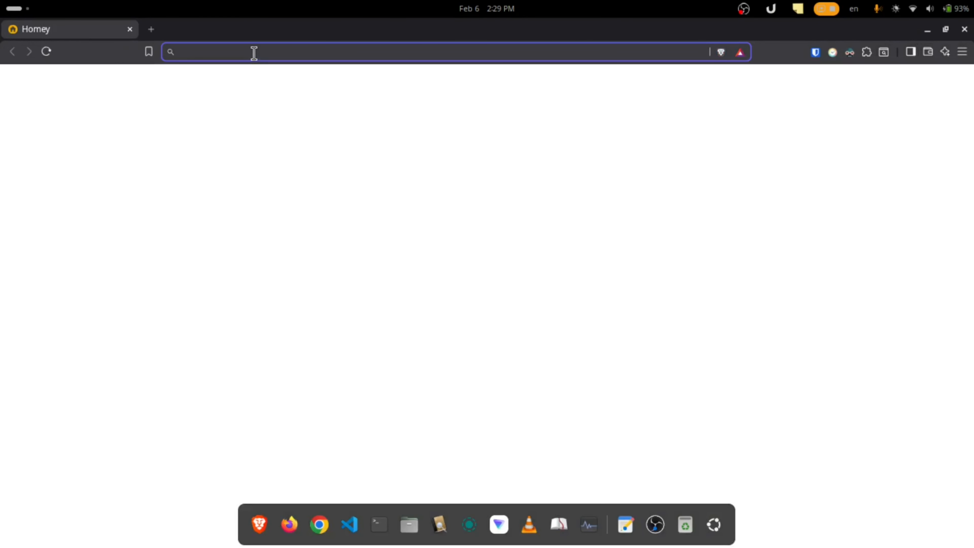
key("ctrl+v")
key("Return")
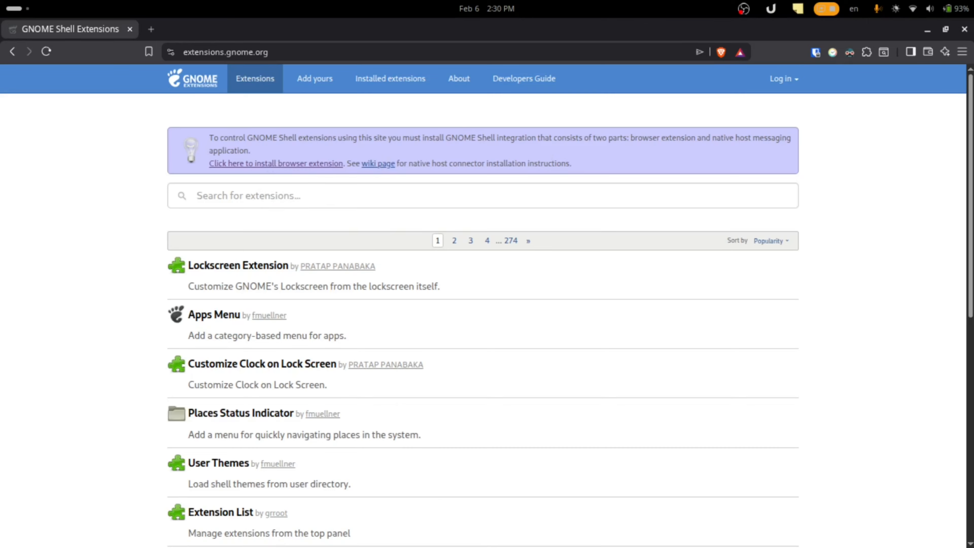
Step: Highlight the "1: Blur my shell" line in the notes and view the application grid's background
key("alt+Tab")
left_click_drag(220, 178, 28, 176)
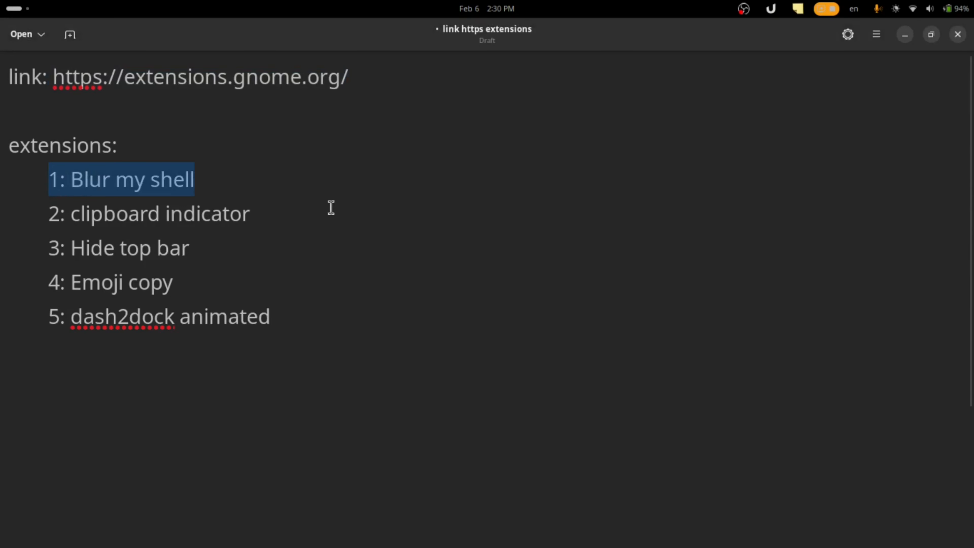
key("super+a")
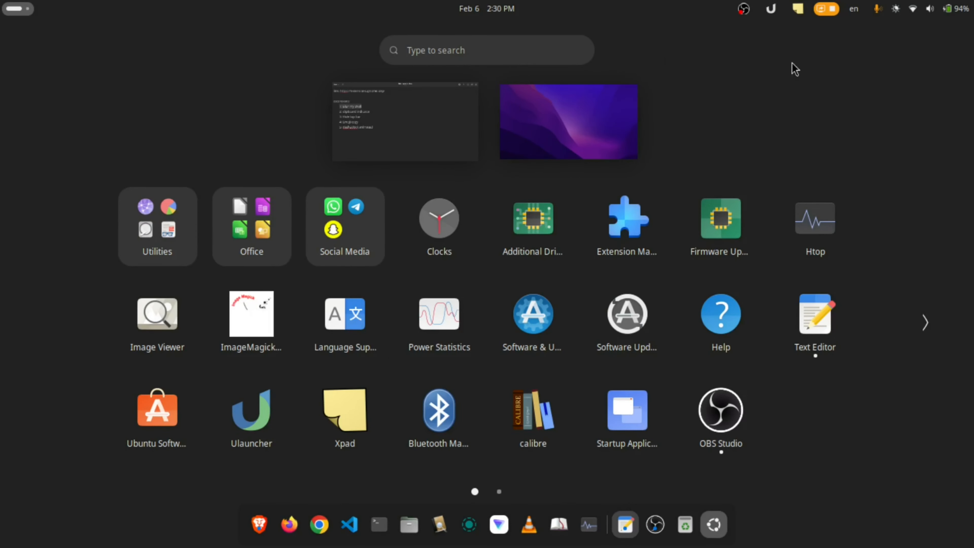
left_click(409, 122)
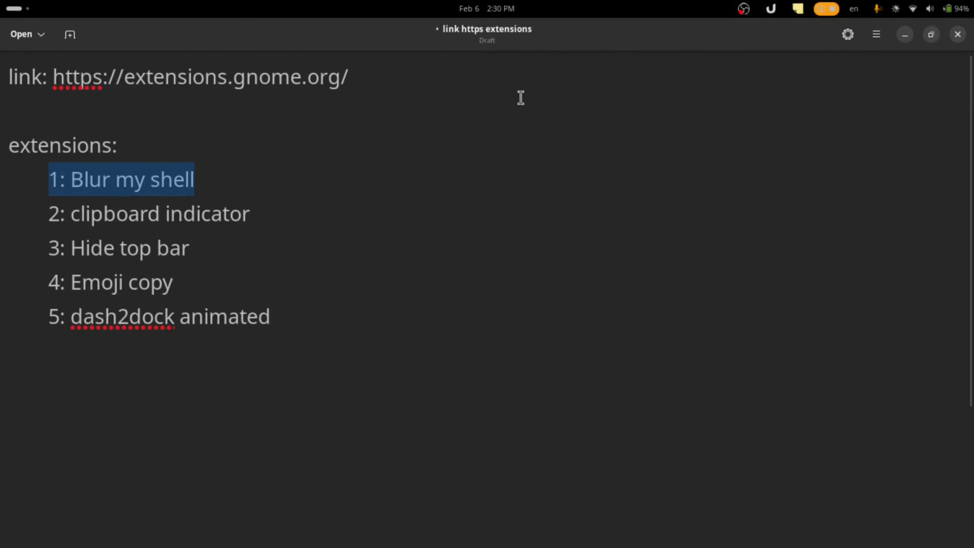
Step: Return to the browser, search the GNOME extensions site for "blur my shell" and open the Blur my Shell page
key("alt+Tab")
left_click(366, 194)
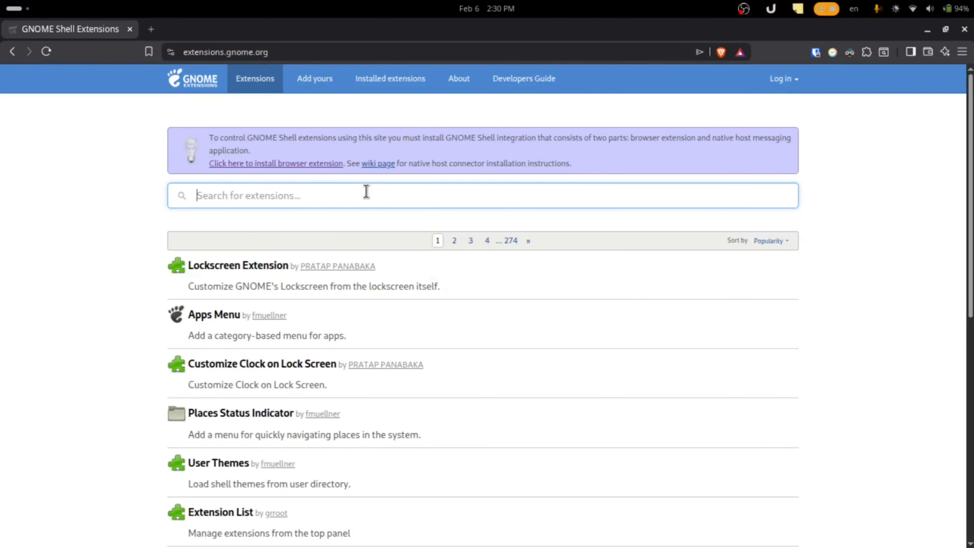
type("blur m")
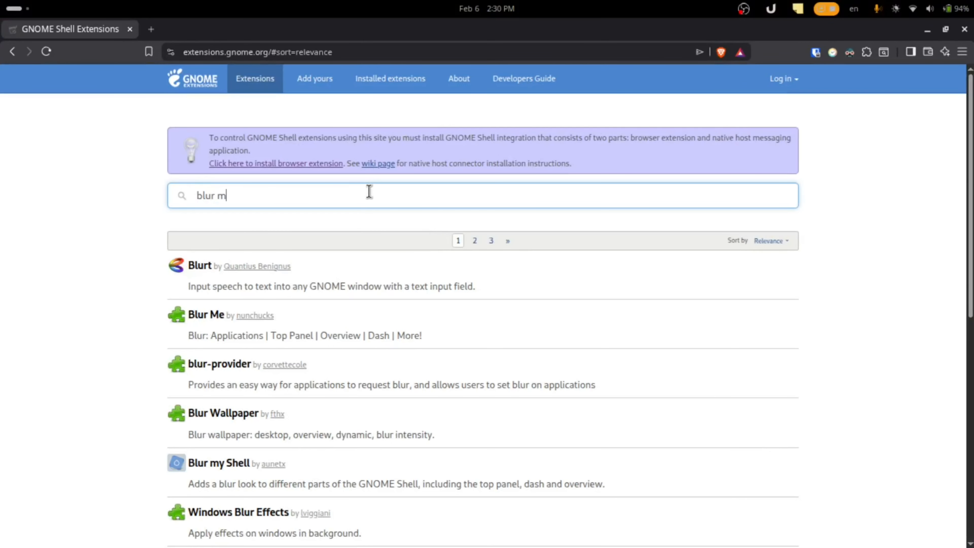
type("y")
key("alt+Tab")
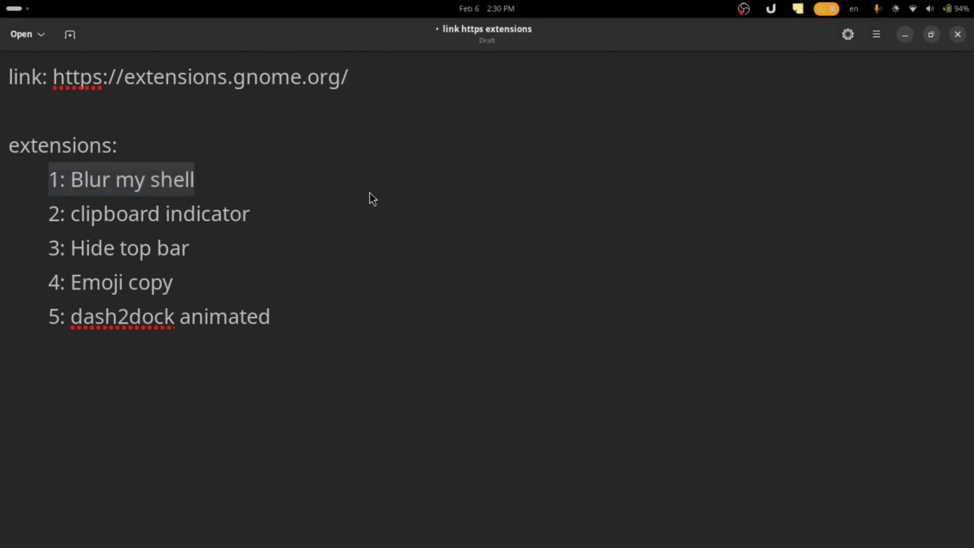
key("alt+Tab")
type("s")
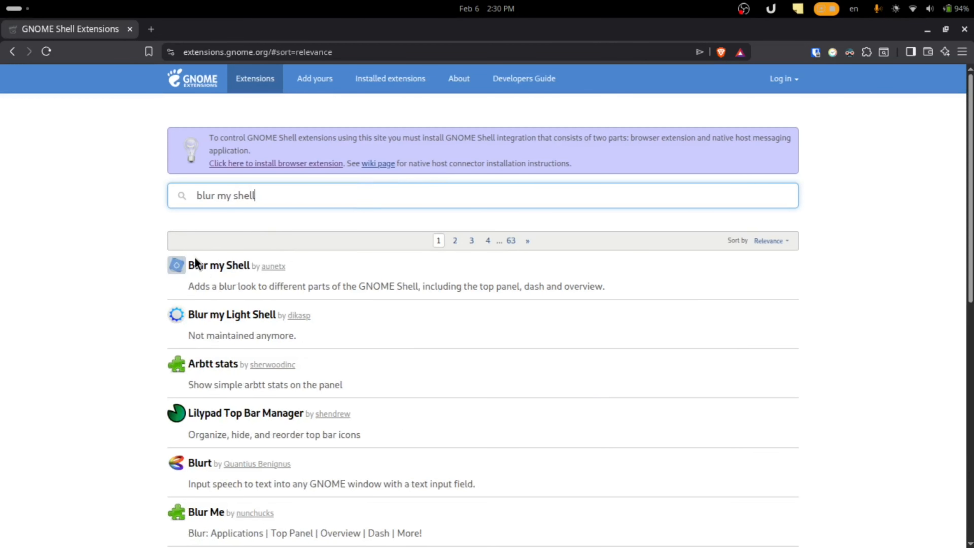
left_click(207, 264)
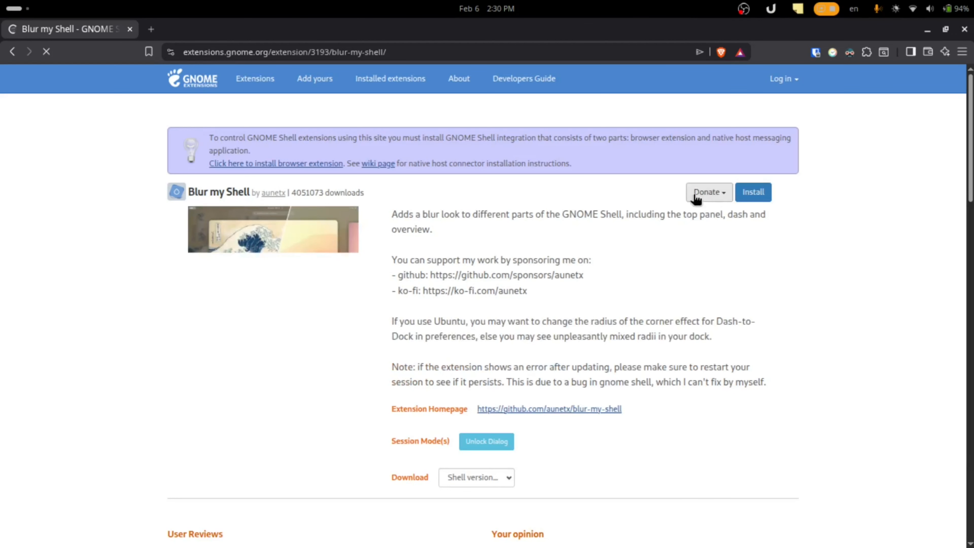
Step: Install Blur my Shell from its web page by way of Extension Manager, confirming the download
left_click_drag(678, 364, 494, 259)
left_click(634, 246)
left_click(753, 194)
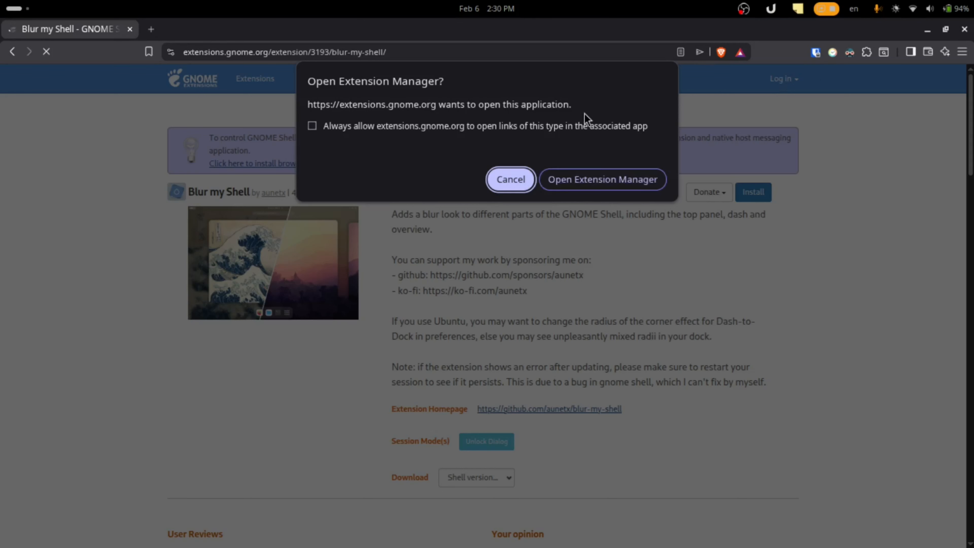
left_click(611, 181)
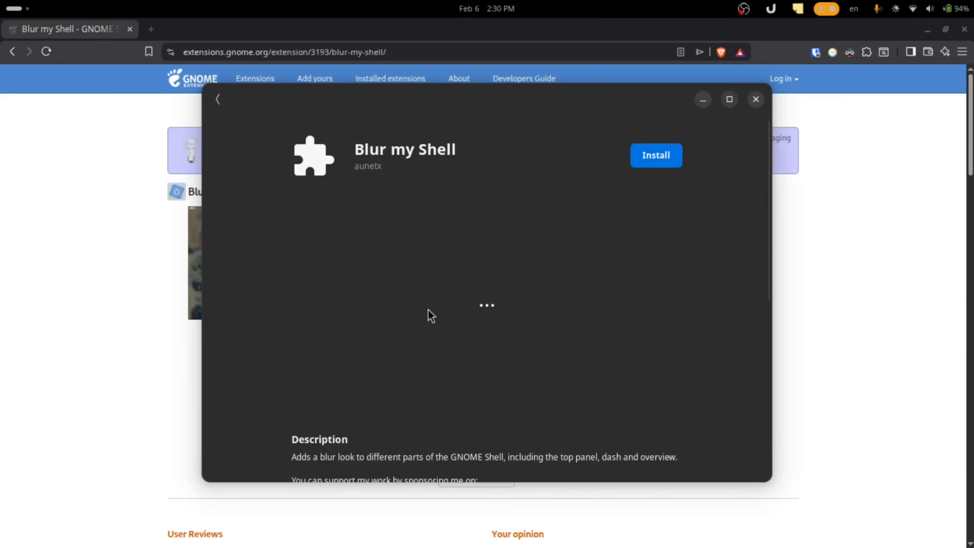
left_click(657, 157)
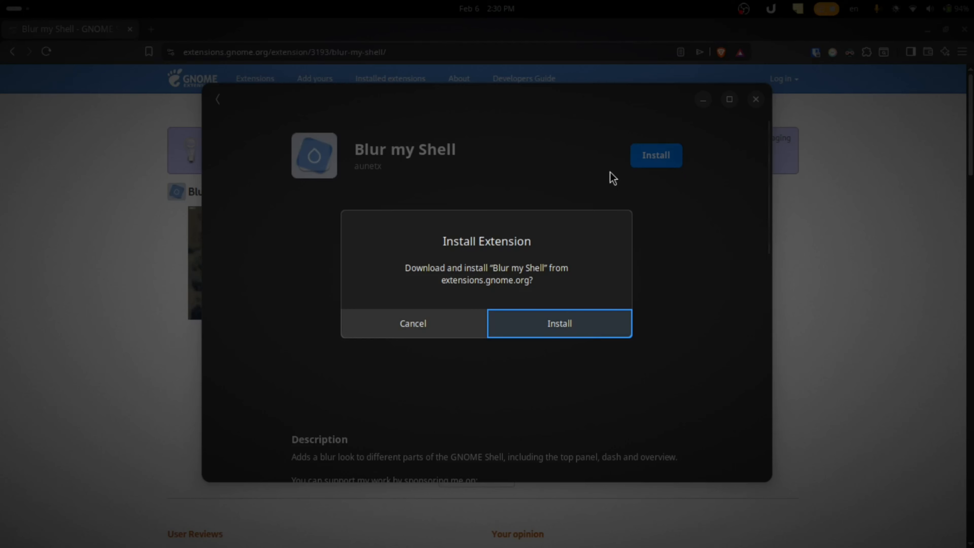
left_click(548, 323)
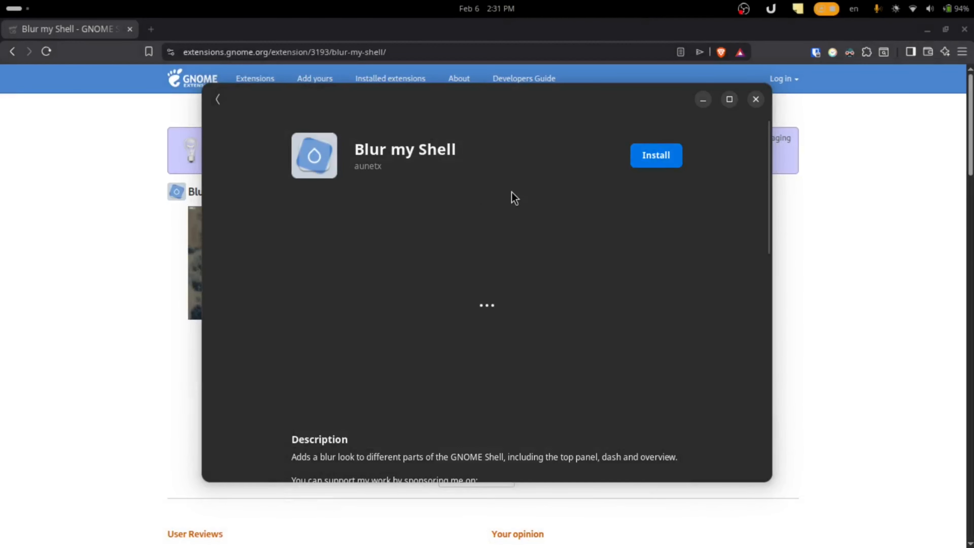
scroll(540, 293, "down", 3)
scroll(539, 289, "up", 3)
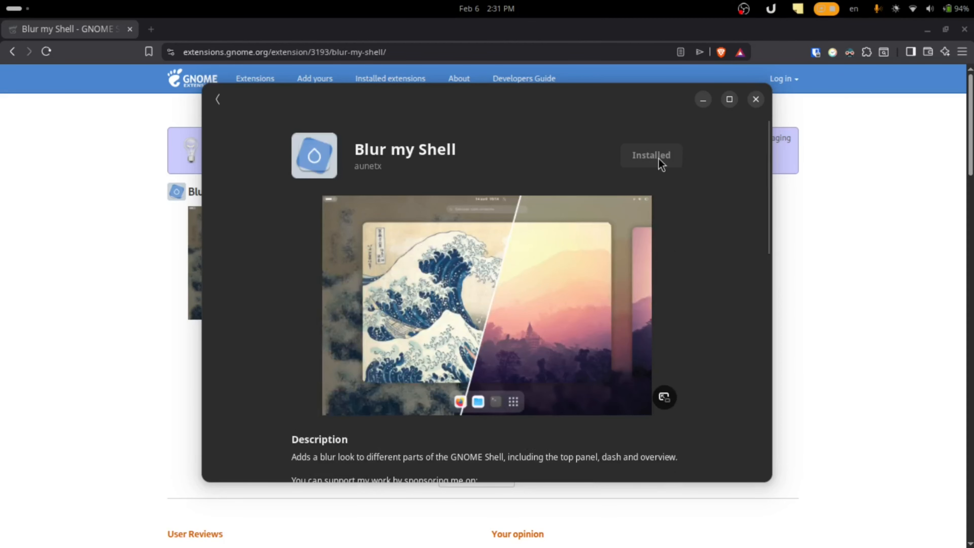
Step: Check the installed extensions list and the application grid's appearance, and quit Extension Manager
left_click(220, 102)
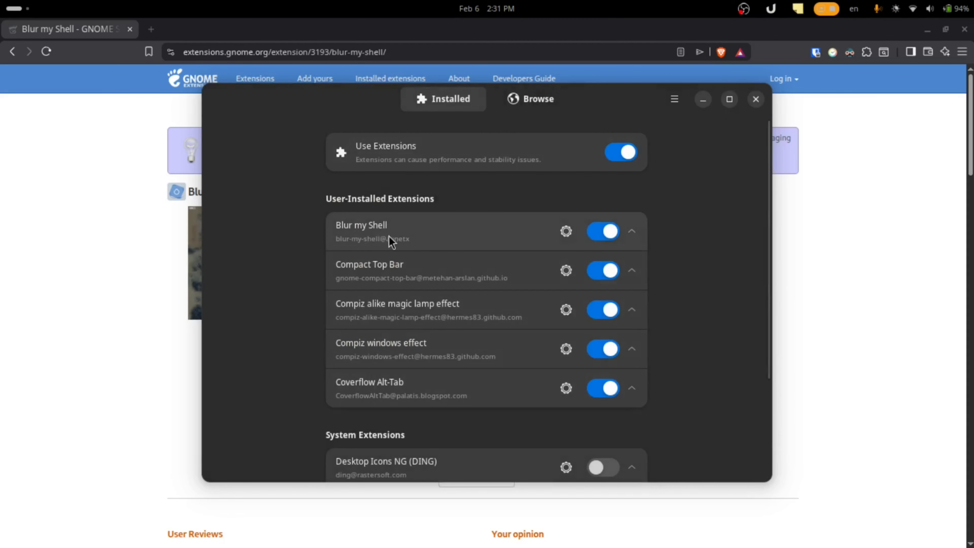
key("super+a")
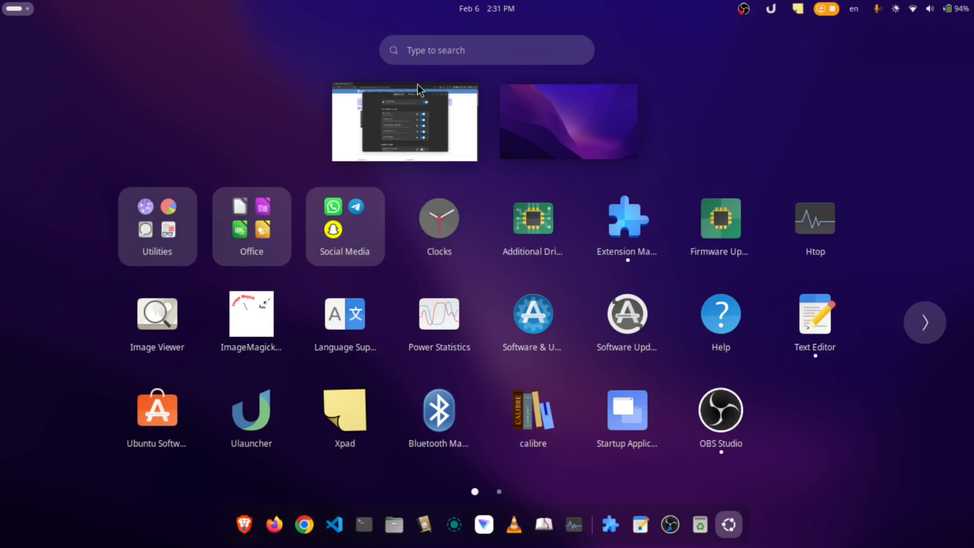
left_click(916, 8)
left_click(916, 9)
left_click(432, 132)
key("ctrl+q")
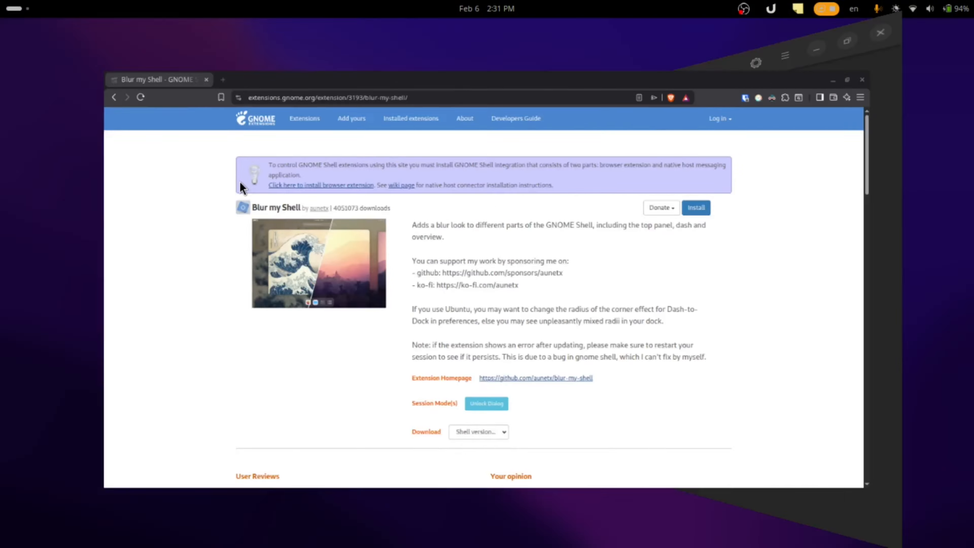
Step: Switch to the notes in Text Editor and highlight the "2: clipboard indicator" line
key("alt+Tab")
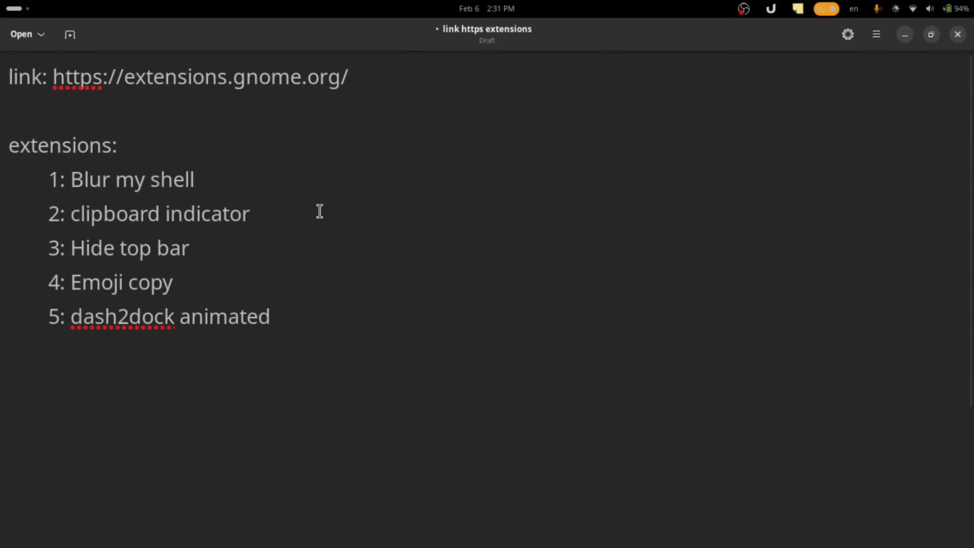
left_click_drag(254, 213, 49, 206)
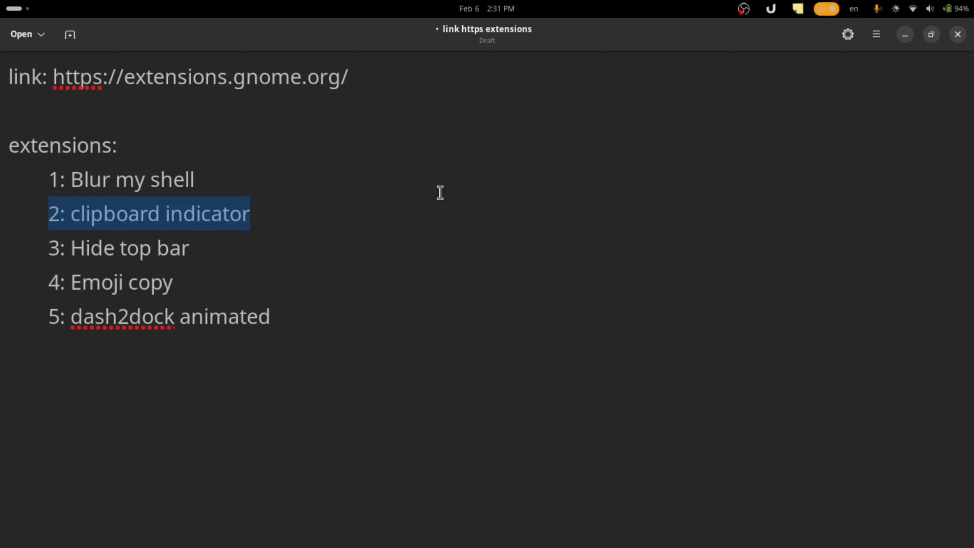
left_click_drag(264, 222, 7, 202)
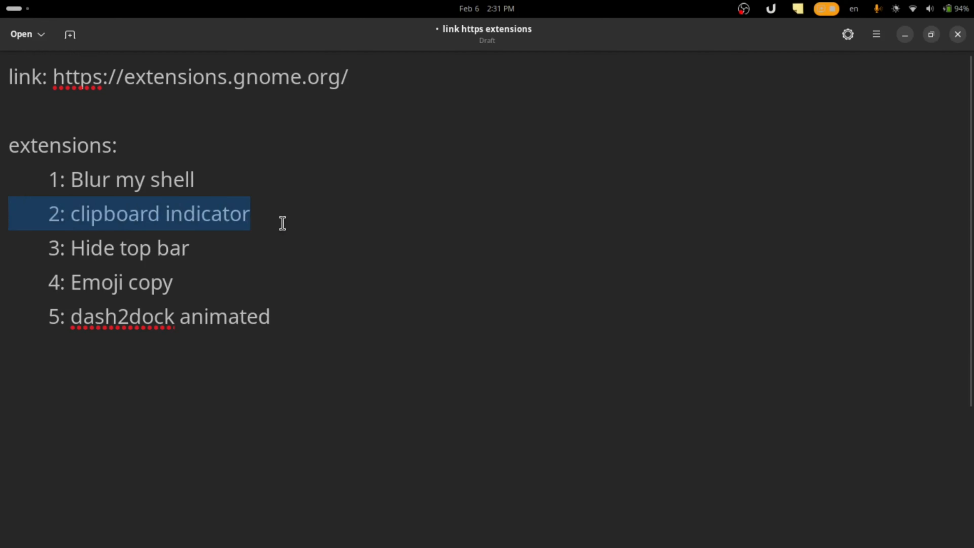
Step: Highlight the "2: clipboard indicator" line in the notes again and bring up the extension search page in Extension Manager
left_click(268, 223)
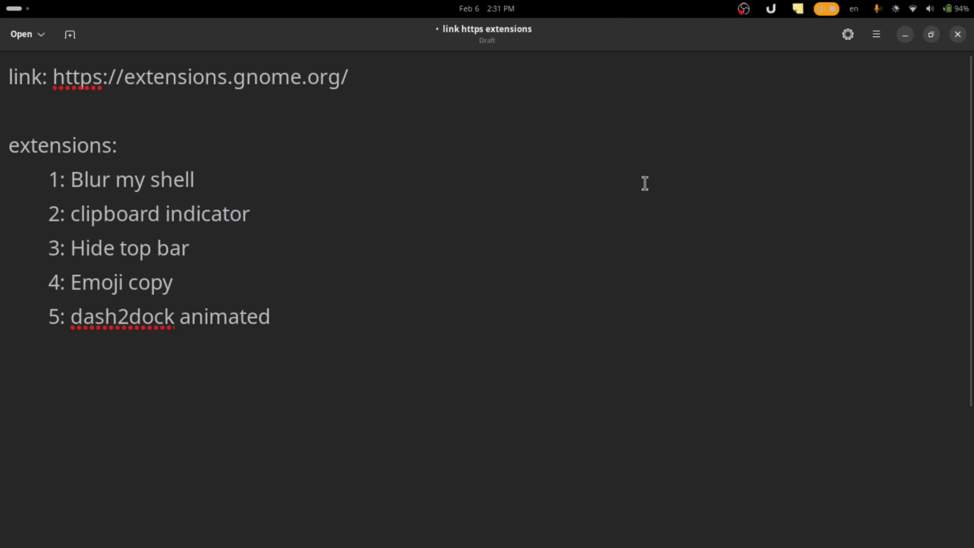
left_click_drag(249, 213, 15, 217)
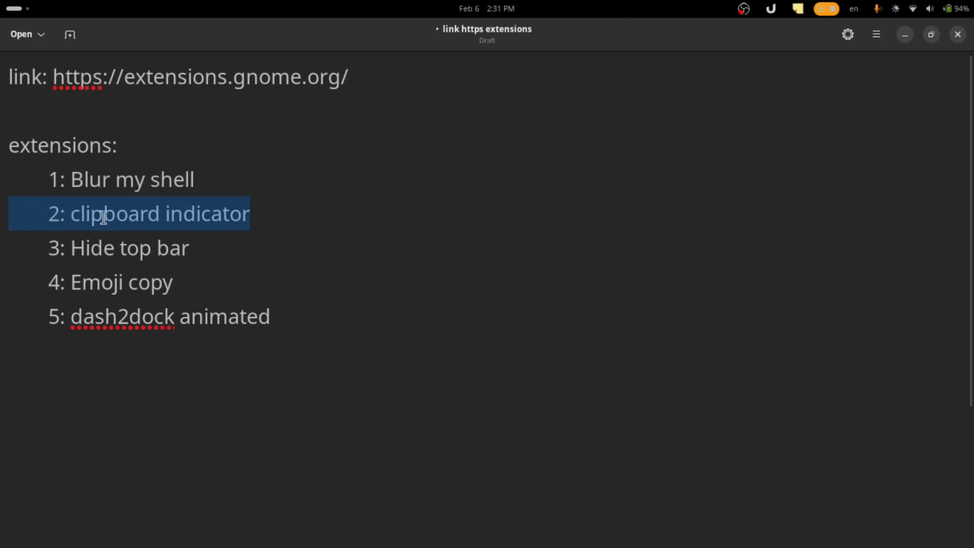
key("alt+Tab")
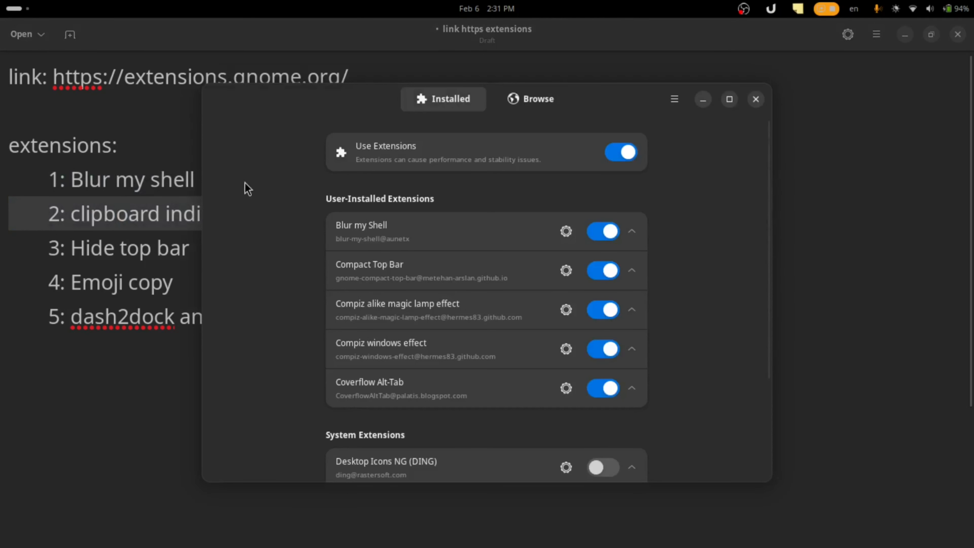
left_click(532, 99)
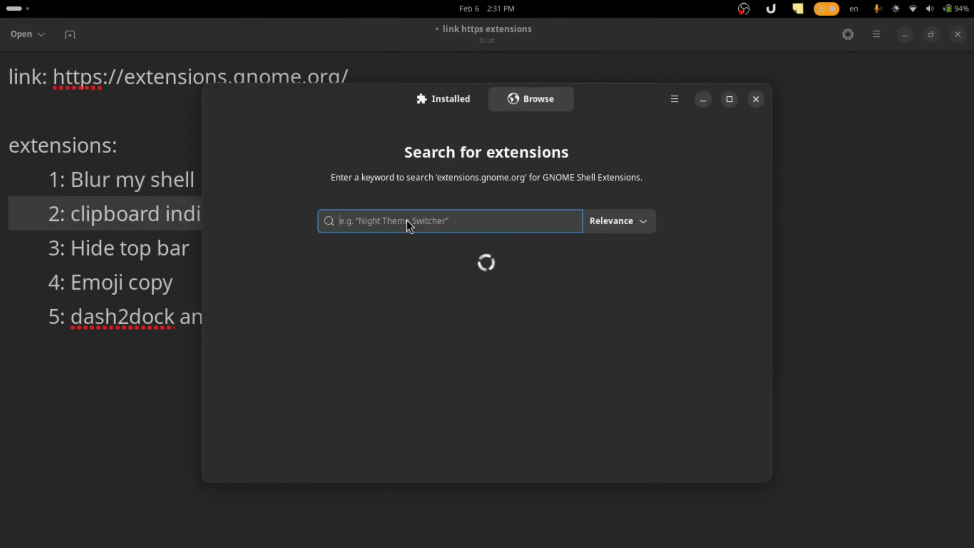
Step: Return to the browser, go back to the GNOME extensions search and replace the old search term with "clipboard indicator"
key("alt+Tab")
key("alt+Tab")
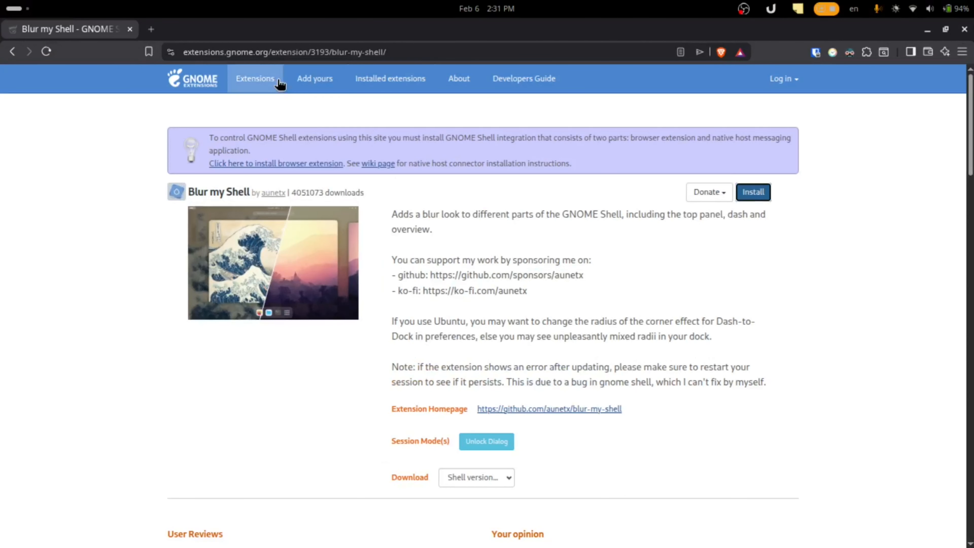
left_click(13, 52)
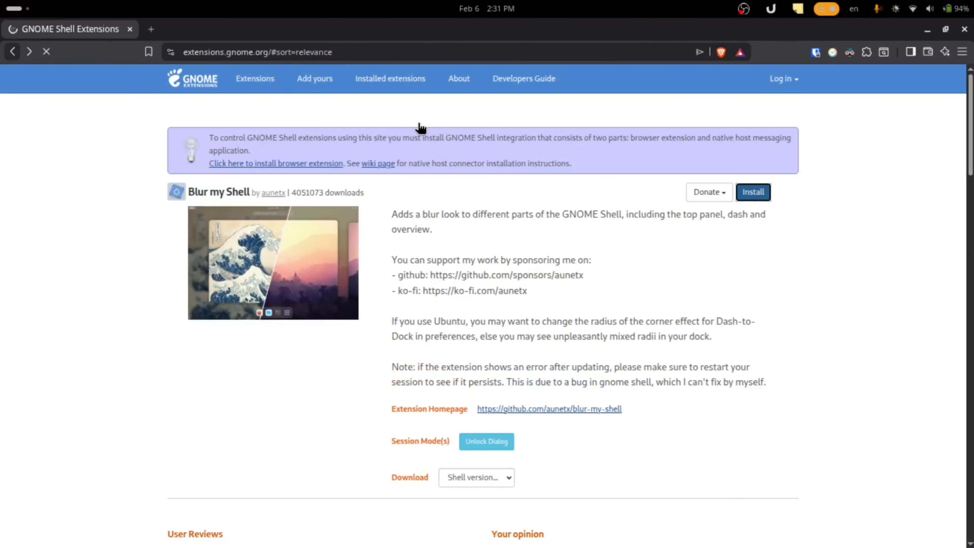
type("blur my shell")
key("BackSpace")
key("BackSpace")
key("BackSpace")
key("BackSpace")
key("BackSpace")
key("BackSpace")
key("BackSpace")
key("BackSpace")
key("BackSpace")
key("BackSpace")
key("BackSpace")
key("BackSpace")
key("BackSpace")
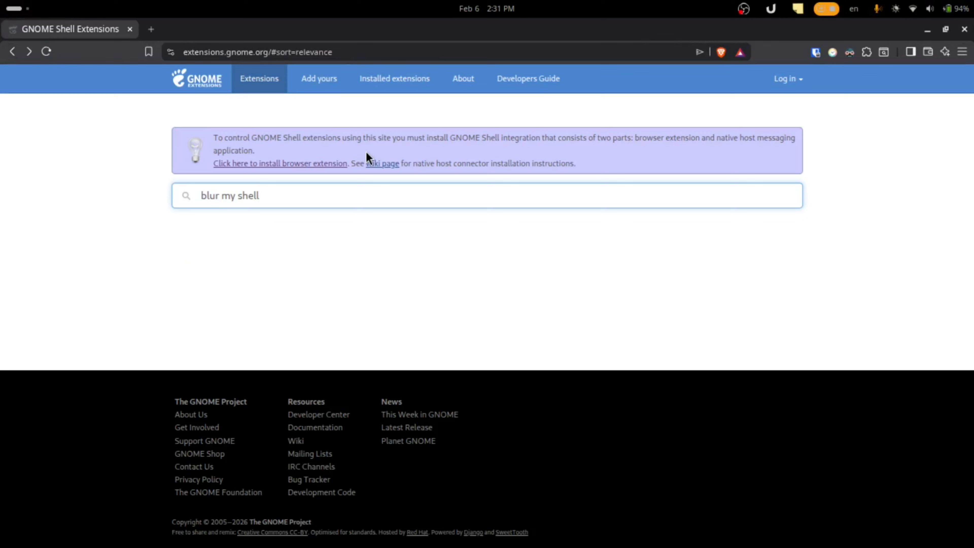
type("clipboard indicator")
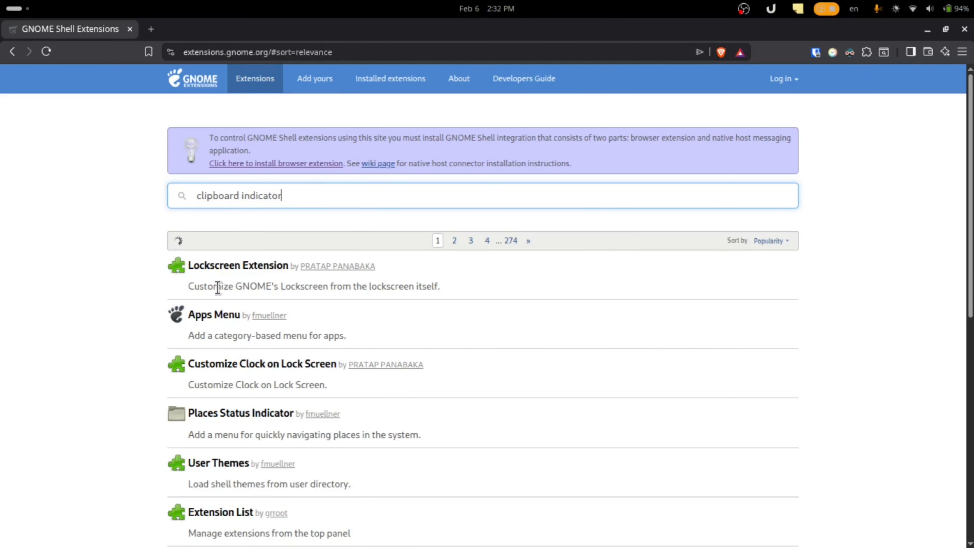
Step: View the first Clipboard Indicator result, and open the page of the second one, described as the most popular clipboard manager
left_click(219, 266)
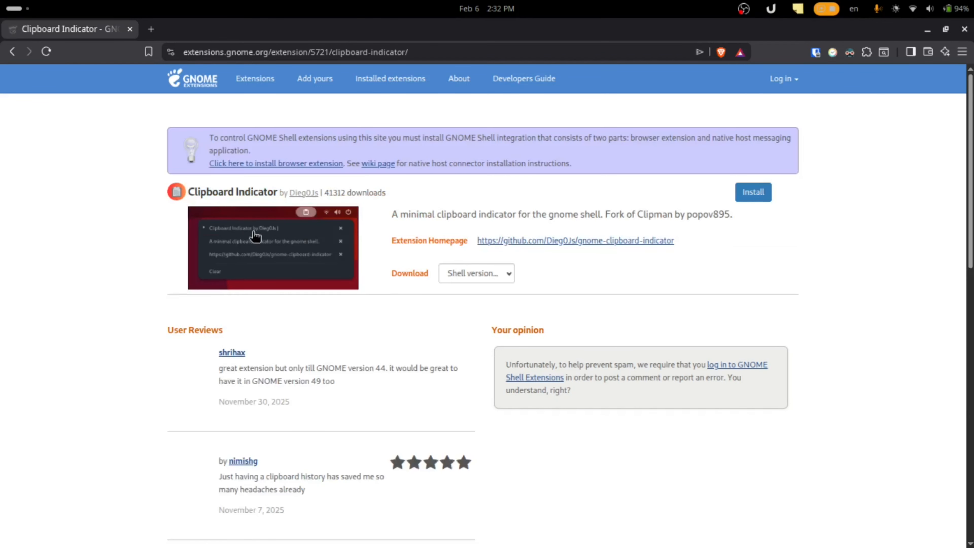
left_click(15, 52)
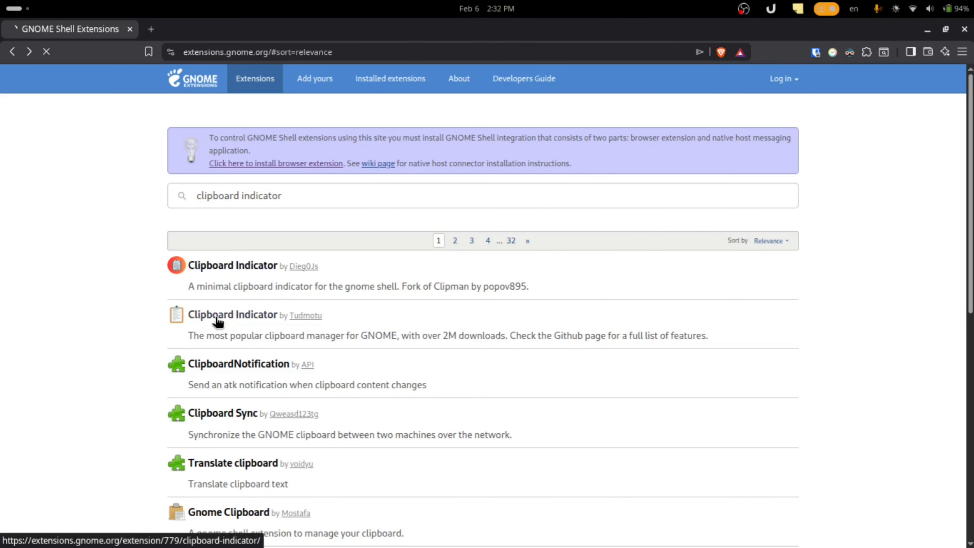
left_click(209, 318)
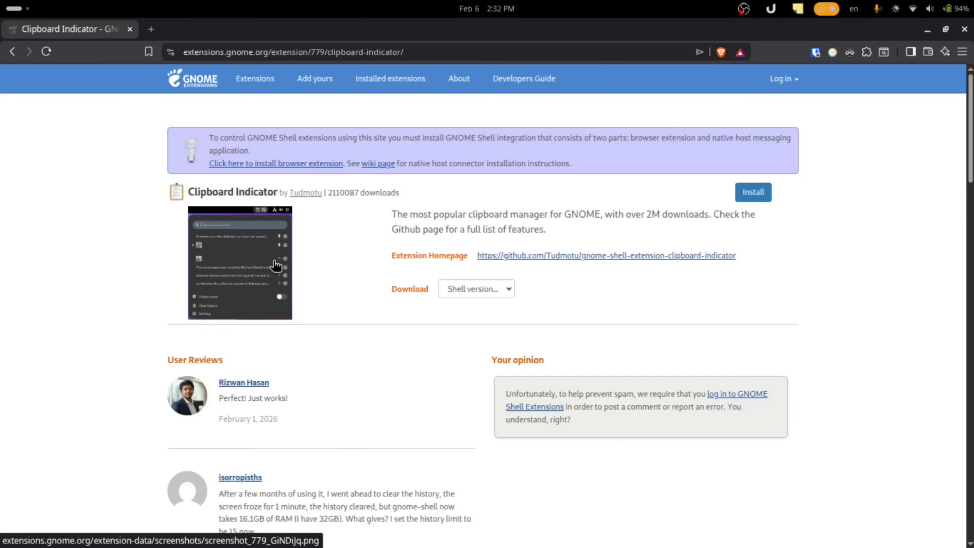
Step: Install Clipboard Indicator from its web page by way of Extension Manager, confirming the download
left_click(752, 193)
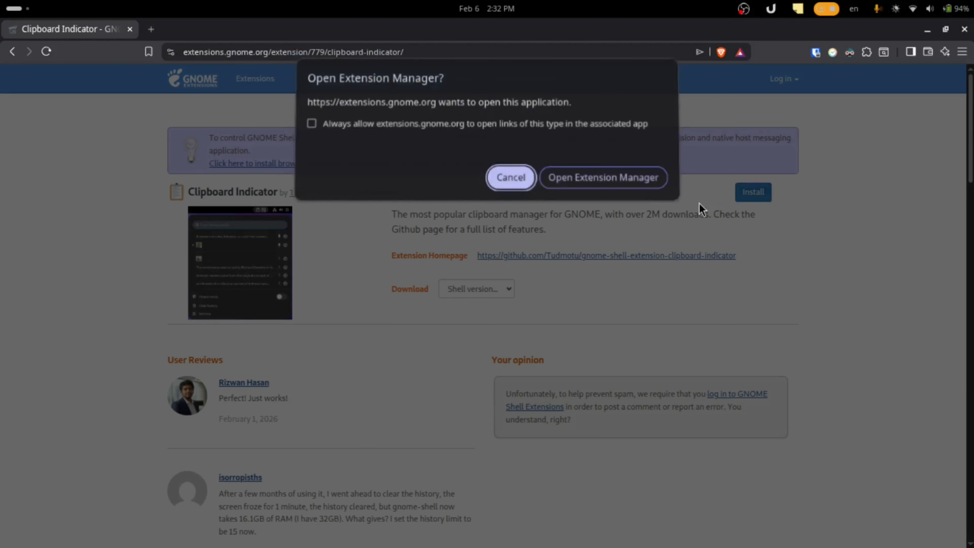
left_click(587, 176)
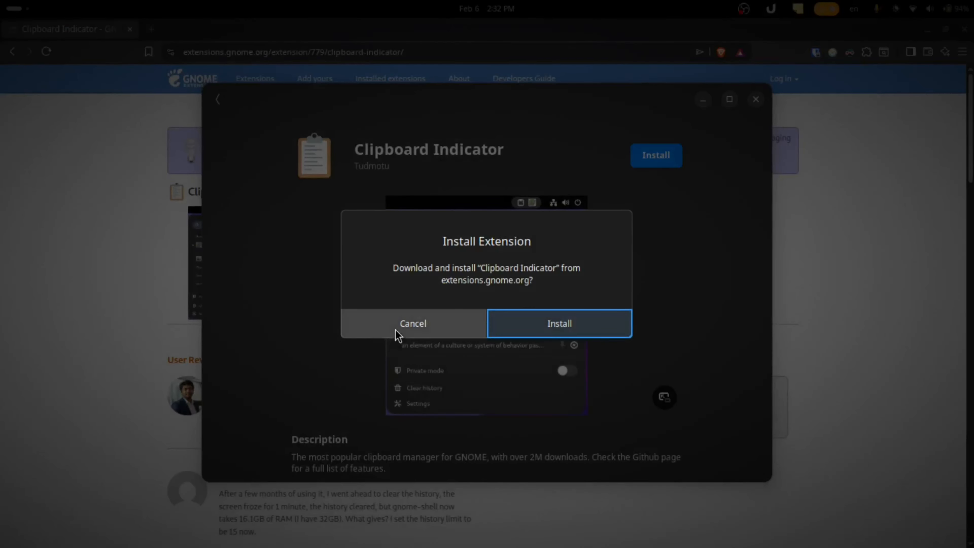
left_click(395, 329)
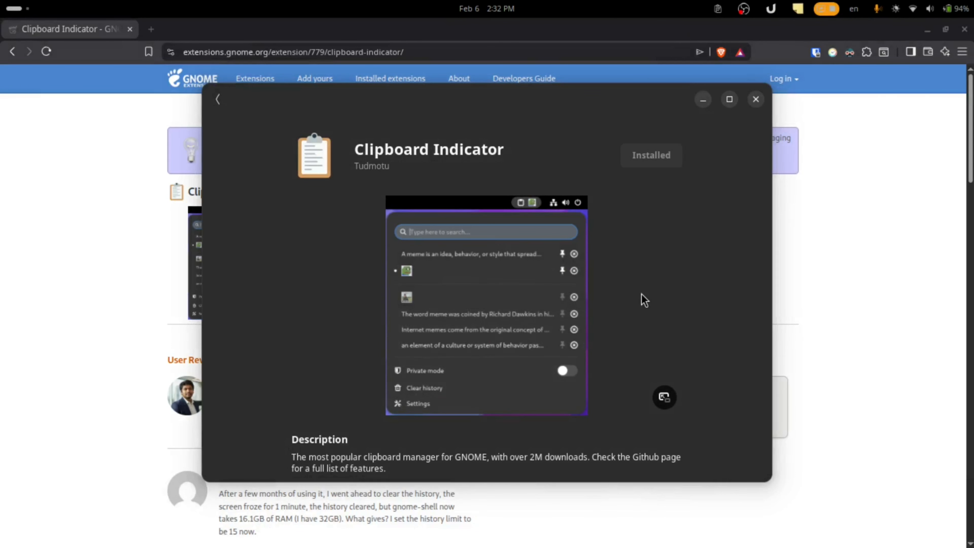
Step: Return to the installed extensions list and check the expanded details of the Clipboard Indicator entry
left_click(217, 103)
left_click(460, 102)
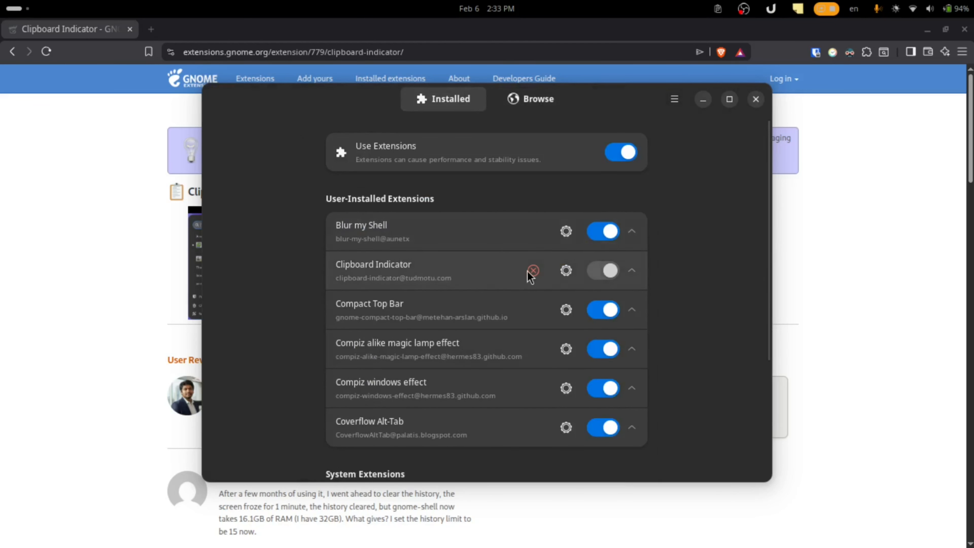
left_click(545, 276)
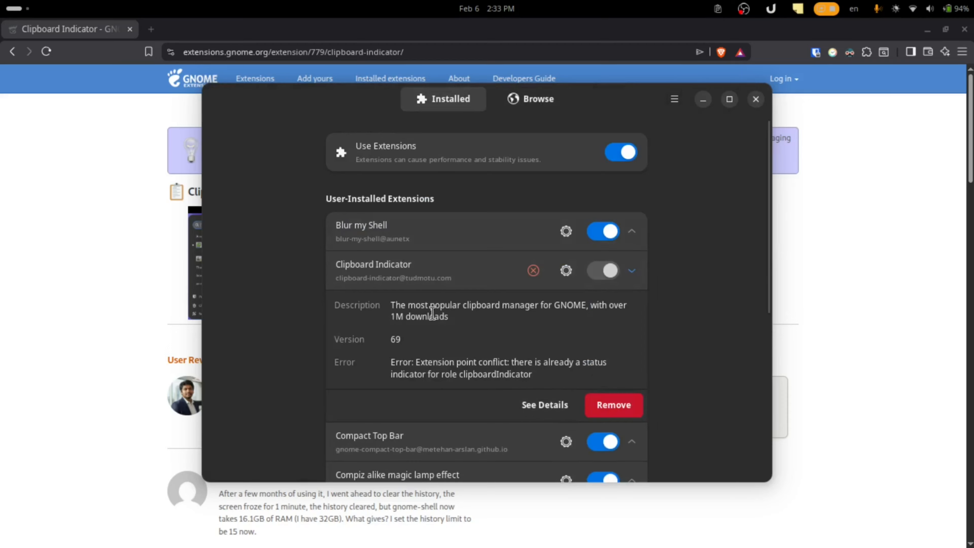
left_click(535, 282)
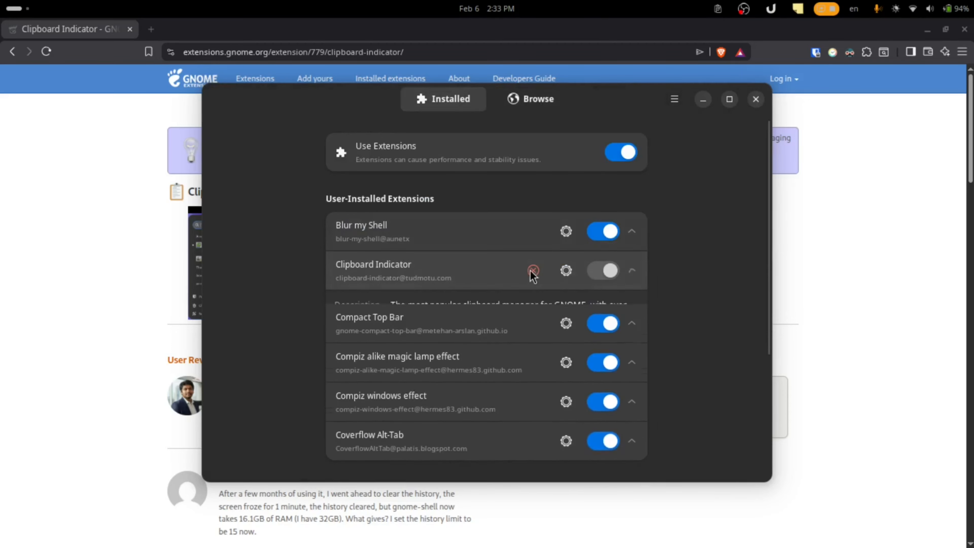
Step: Look through the clipboard history in the Clipboard Indicator menu and close it
left_click(718, 9)
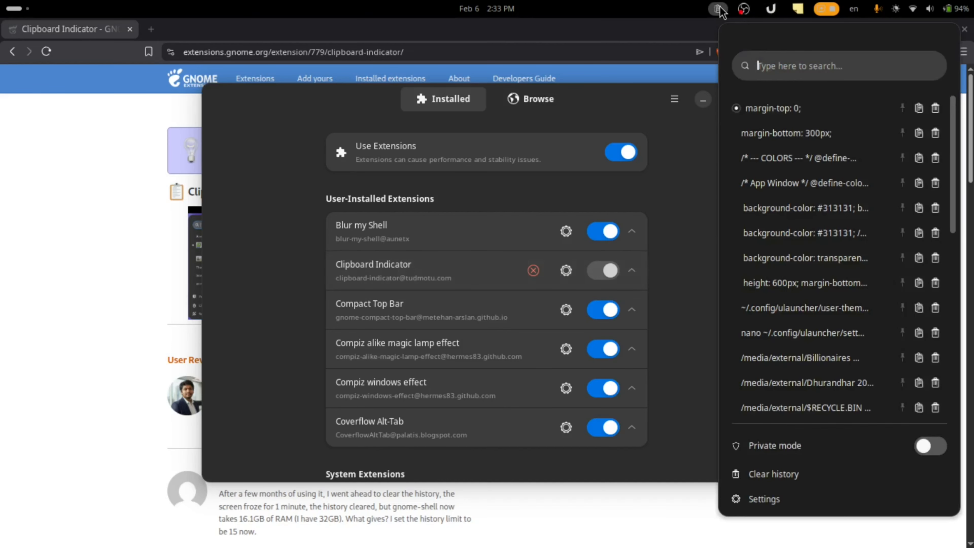
scroll(829, 208, "down", 15)
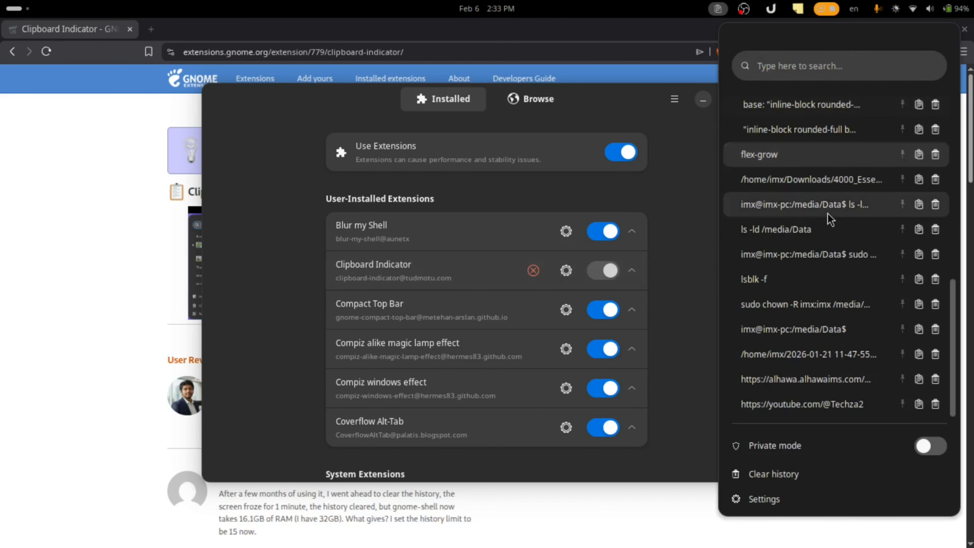
scroll(828, 214, "up", 15)
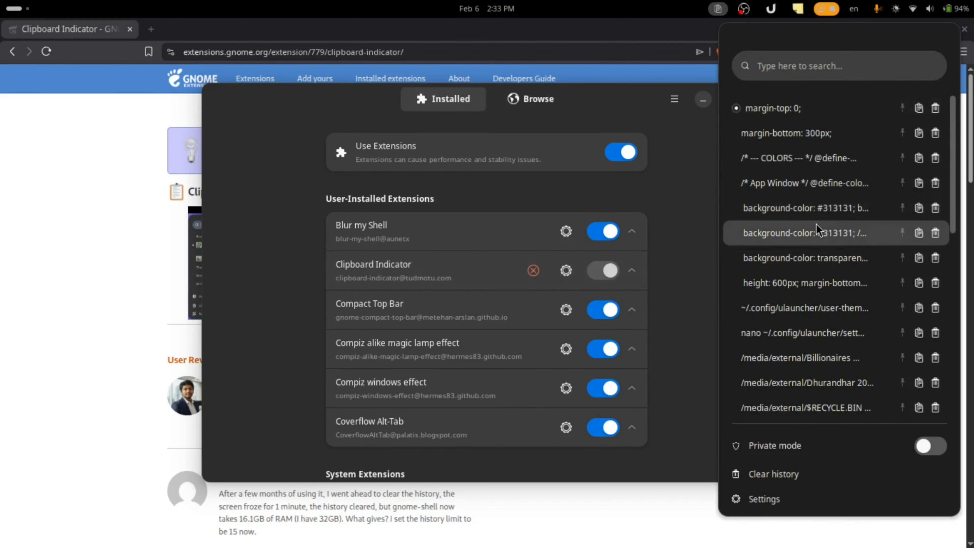
left_click(783, 216)
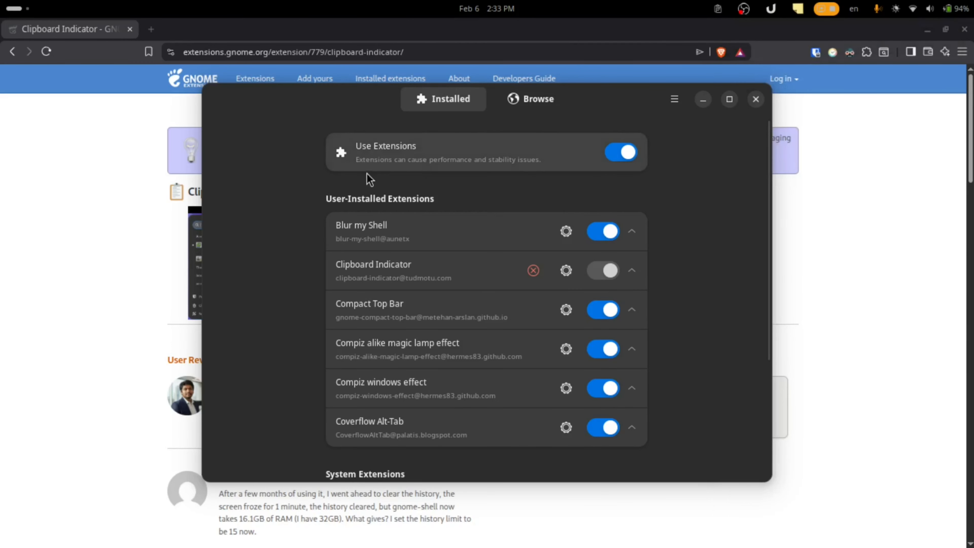
Step: Turn Clipboard Indicator's Private mode on and off again
left_click(718, 8)
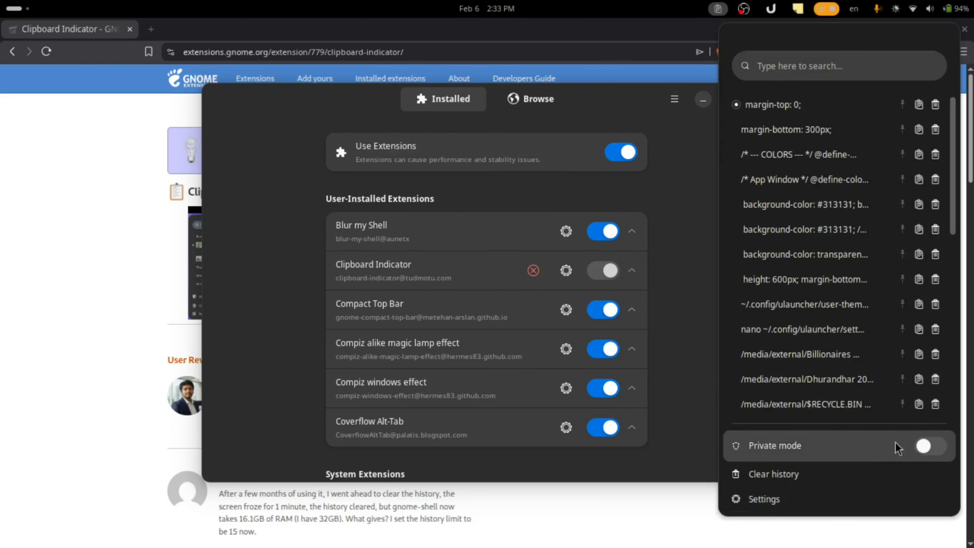
left_click(938, 444)
left_click(718, 8)
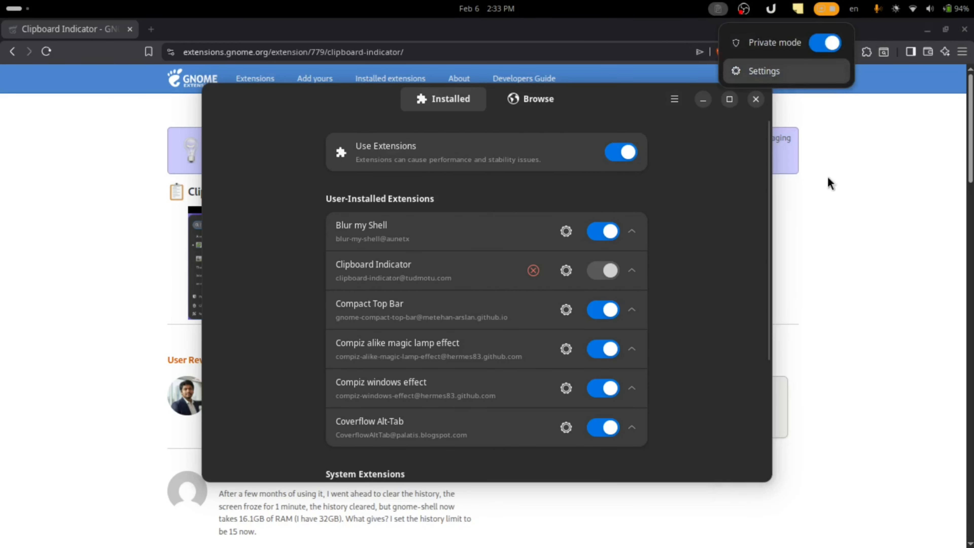
left_click(819, 44)
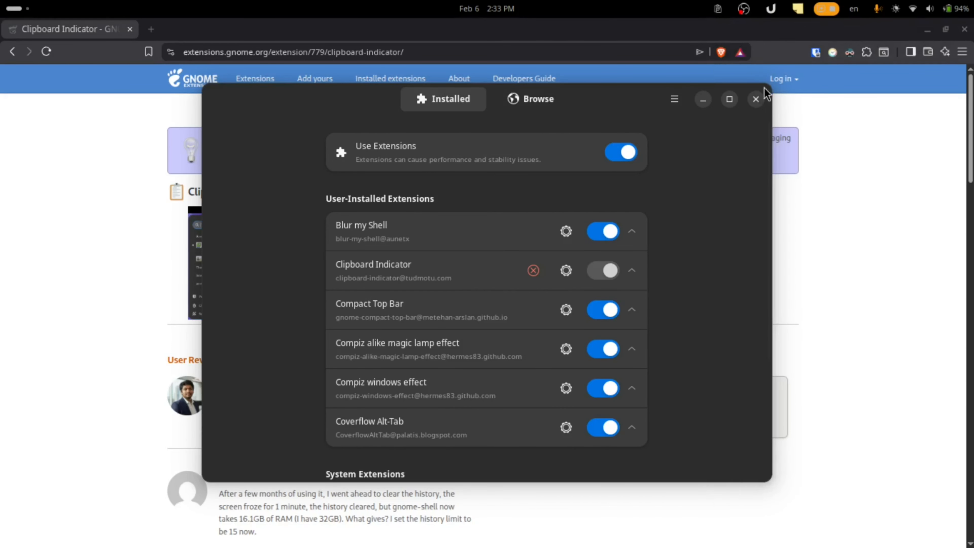
Step: Look through the UI and Behavior options in Clipboard Indicator's settings and close them unchanged
left_click(718, 9)
left_click(763, 499)
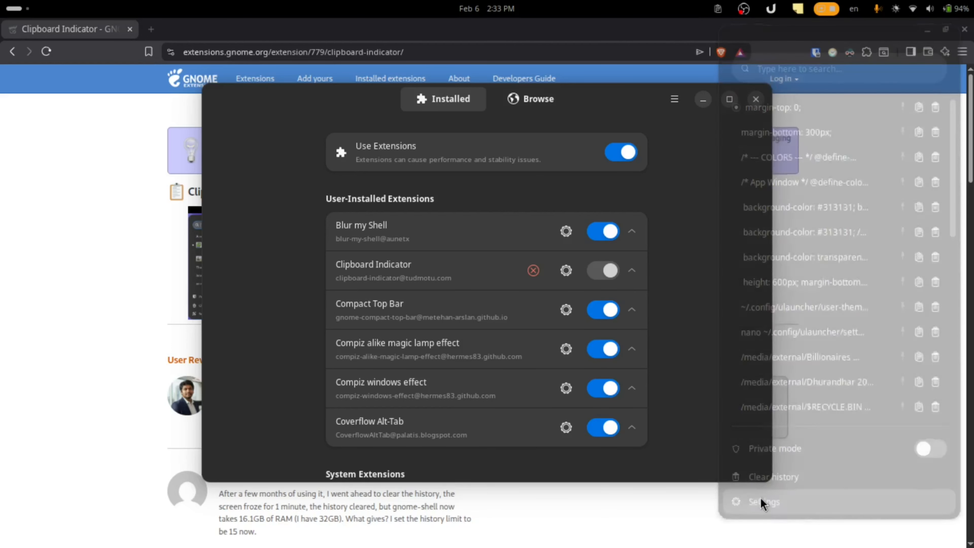
scroll(517, 230, "down", 5)
scroll(514, 242, "up", 5)
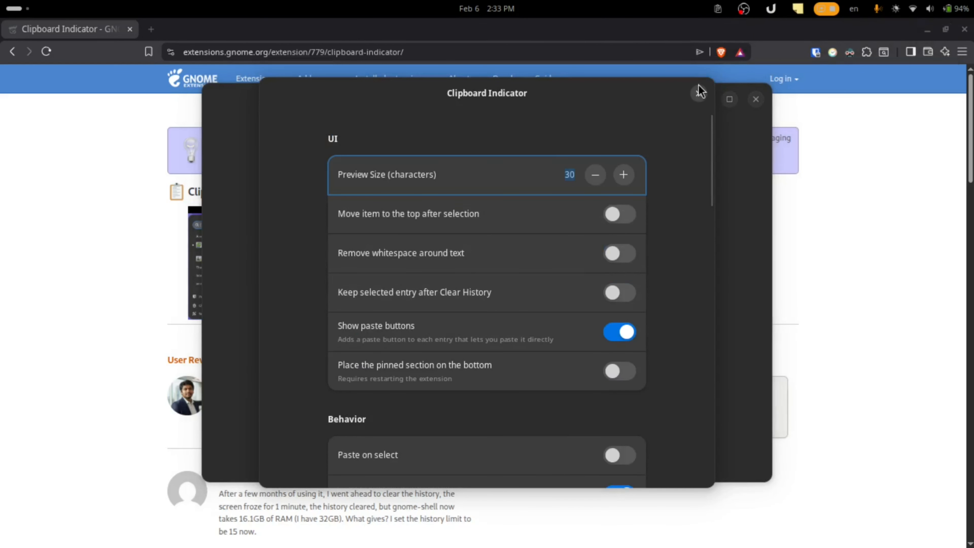
left_click(698, 93)
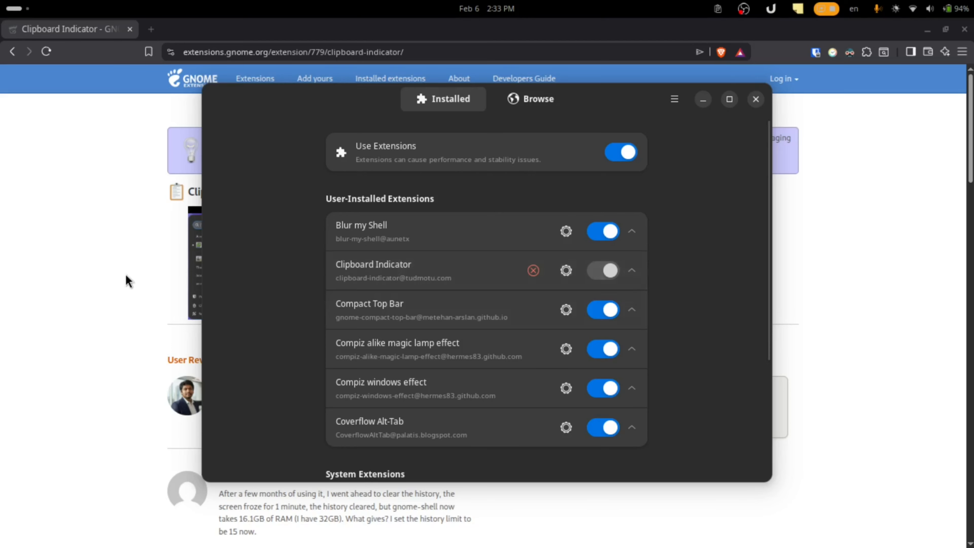
Step: Switch to the notes in Text Editor and place the text cursor at the end of the "3: Hide top bar" line
key("alt+Tab")
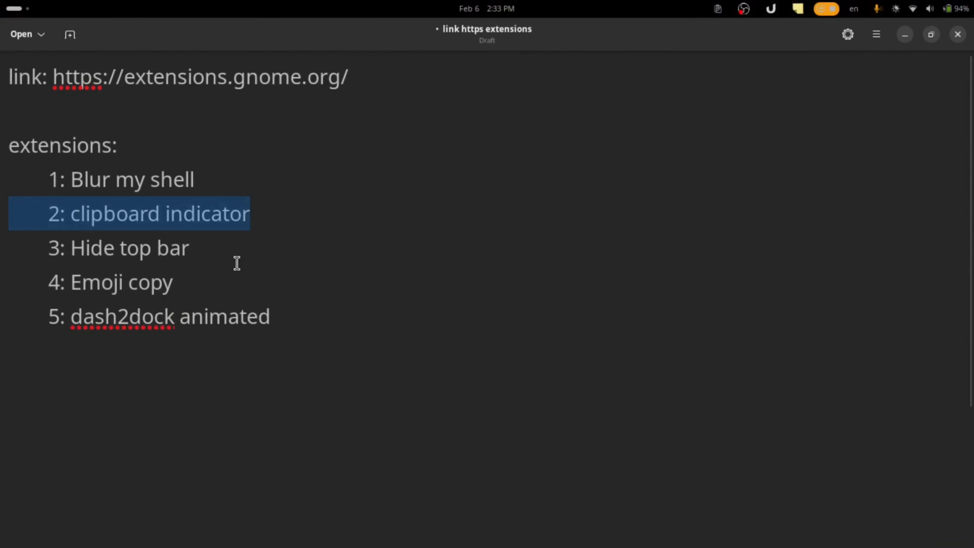
left_click_drag(236, 263, 54, 253)
left_click(232, 246)
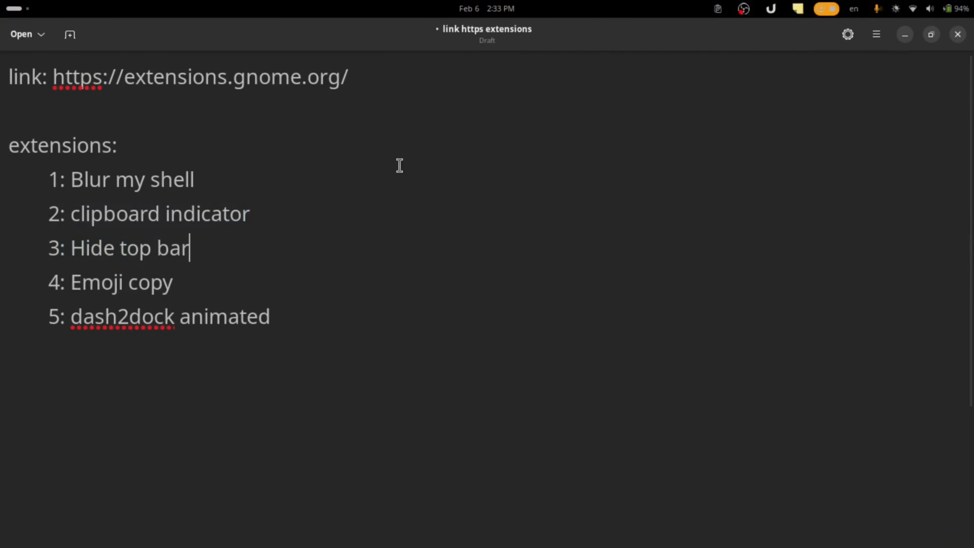
Step: Minimize the notes and the browser so that only the Extension Manager window stays on the desktop
left_click(904, 35)
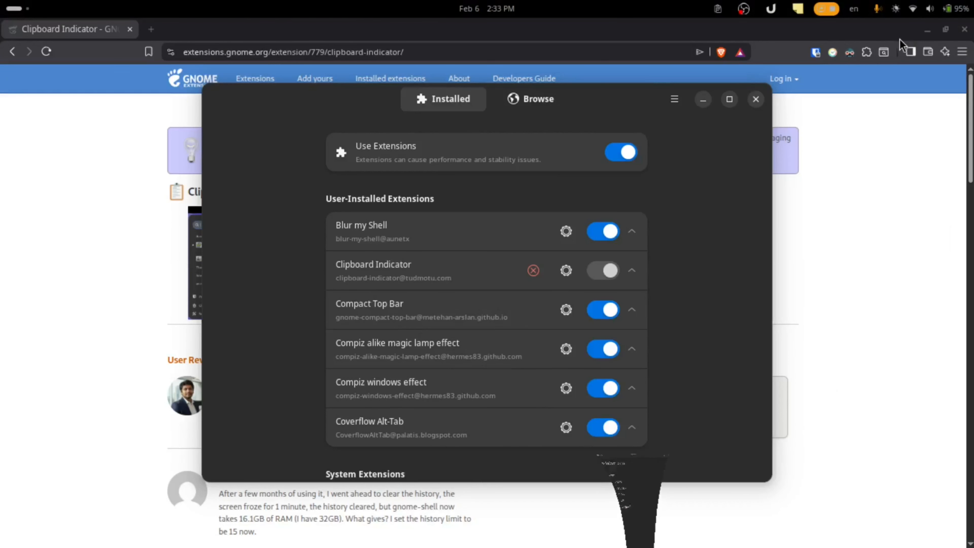
left_click(898, 117)
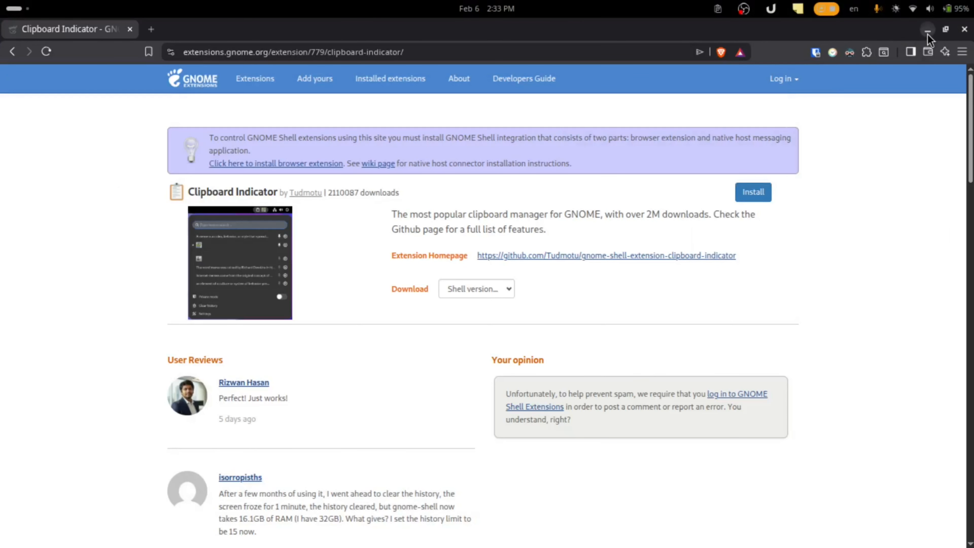
left_click(927, 29)
Step: Examine the desktop's top bar with the Extension Manager window maximized, restored and repositioned, and return to the notes in Text Editor
left_click_drag(596, 95, 623, 19)
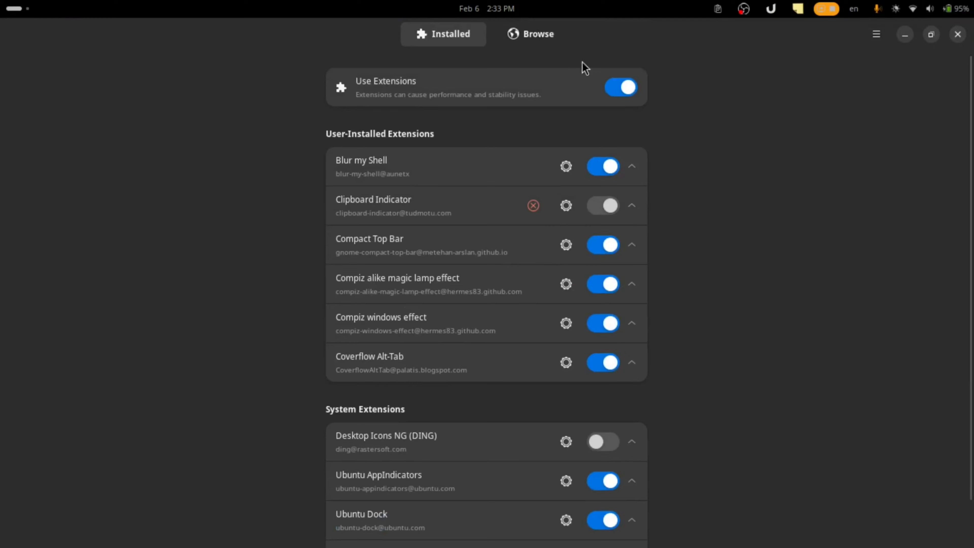
double_click(670, 41)
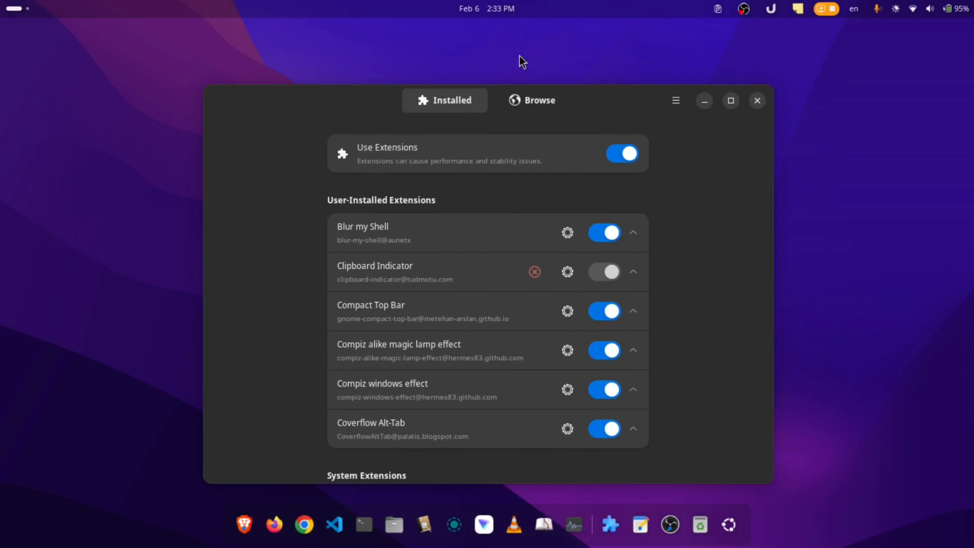
left_click_drag(595, 102, 599, 70)
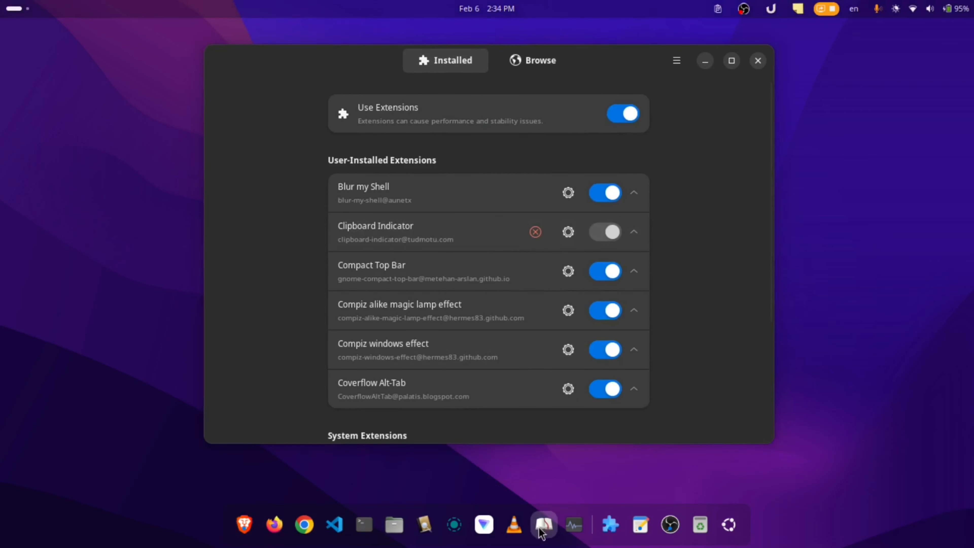
key("alt+Tab")
key("alt+Tab")
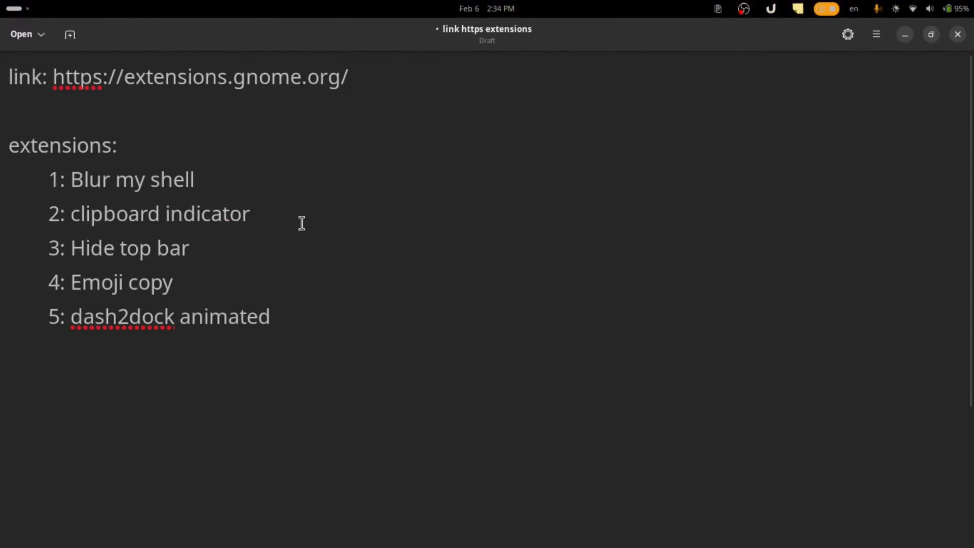
Step: Highlight the "3: Hide top bar" line in the notes, minimize the browser and switch to Extension Manager
left_click_drag(190, 248, 32, 265)
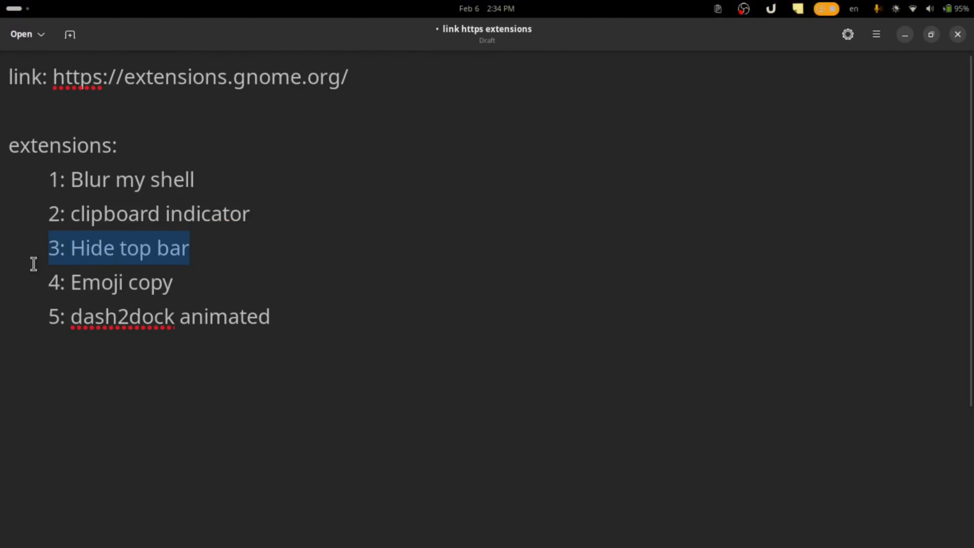
key("alt+Tab")
key("alt+Tab")
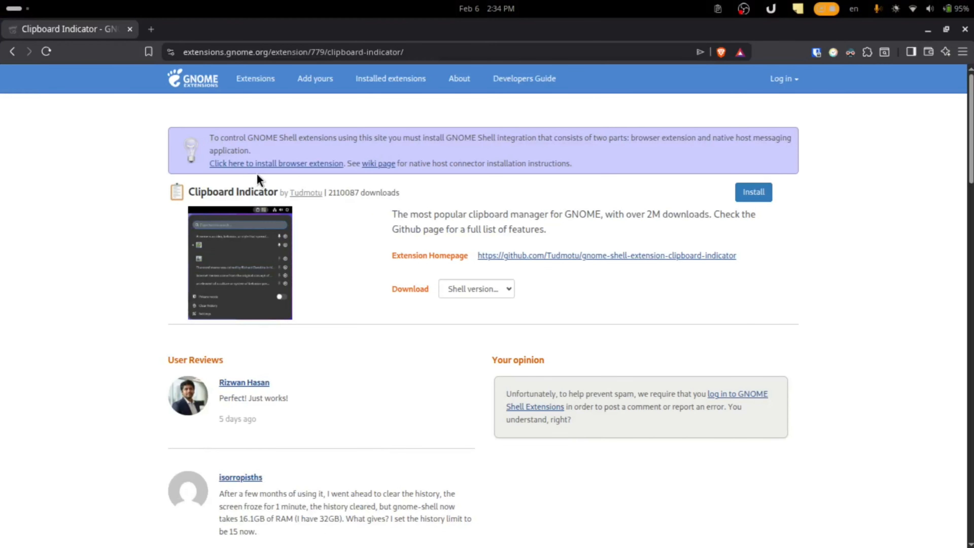
left_click(928, 30)
key("alt+Tab")
Step: Search extensions.gnome.org for "hide top bar" and install the Hide Top Bar extension
left_click(533, 59)
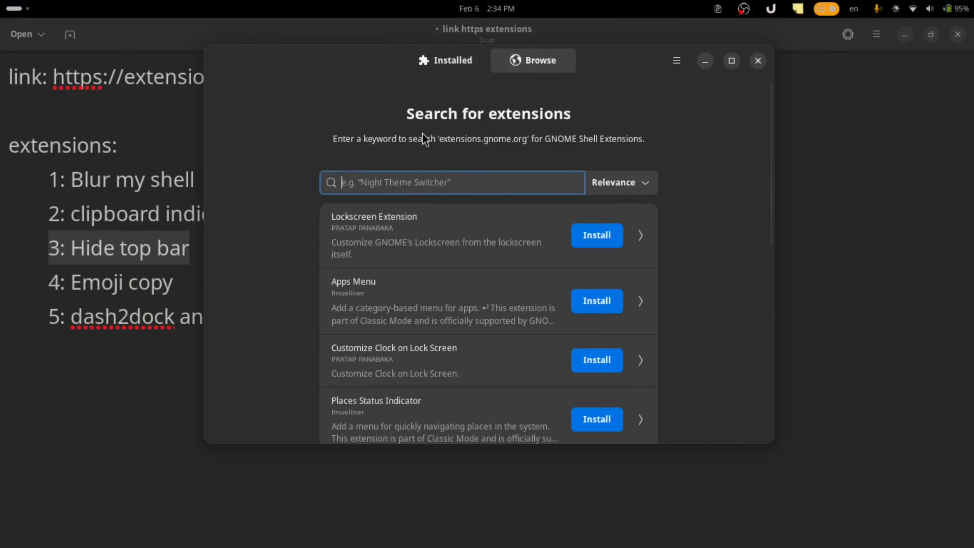
type("hide")
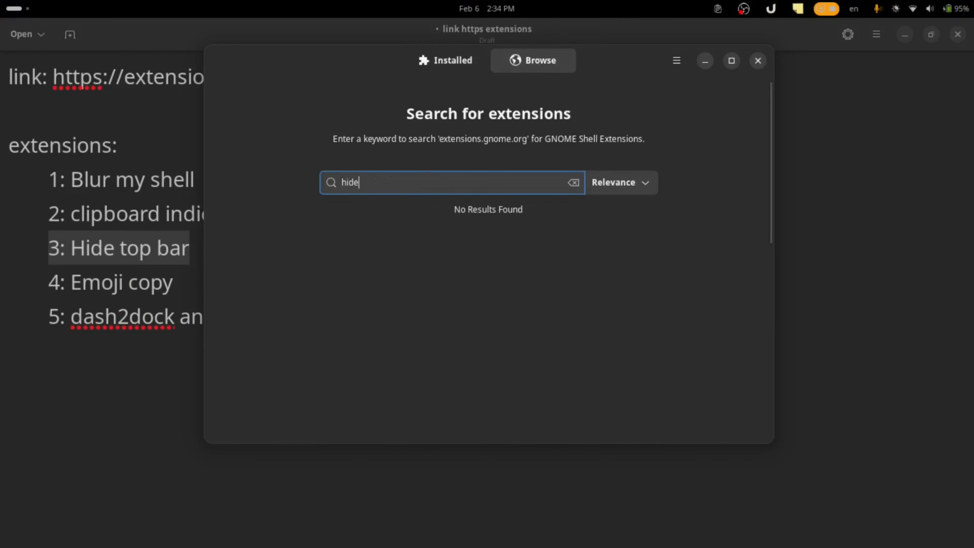
type(" top bar")
left_click(588, 237)
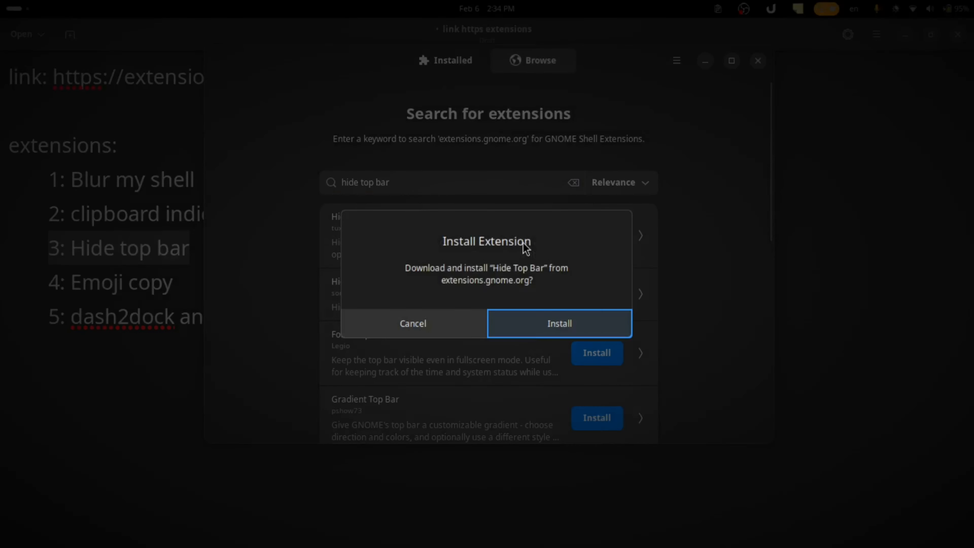
left_click(549, 326)
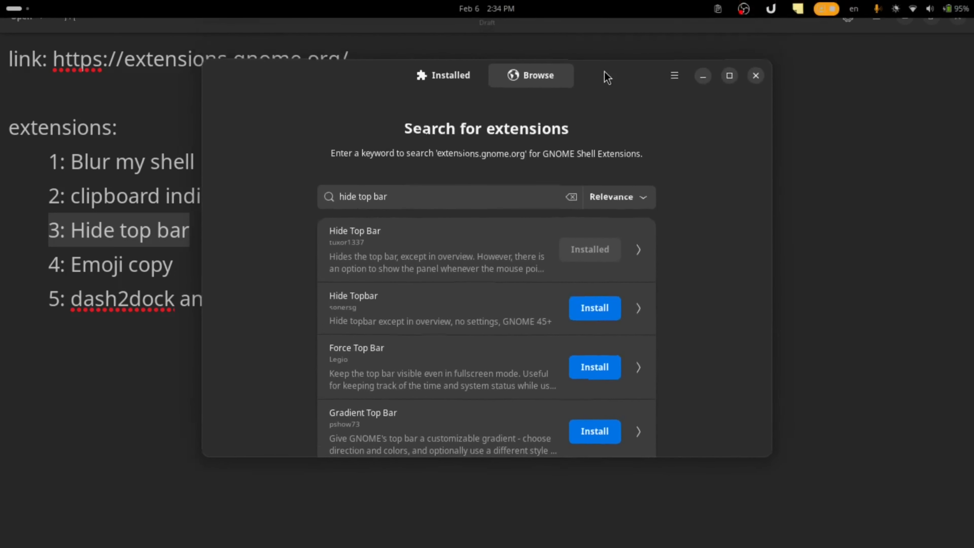
Step: Move the Extension Manager window lower, and minimize it and the notes to clear the desktop
left_click_drag(611, 25, 586, 96)
left_click(685, 85)
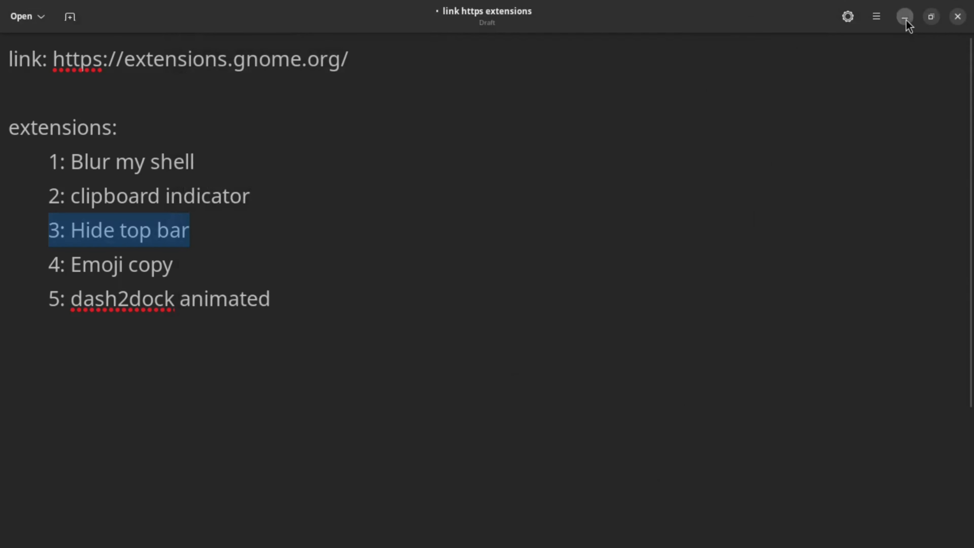
left_click(906, 19)
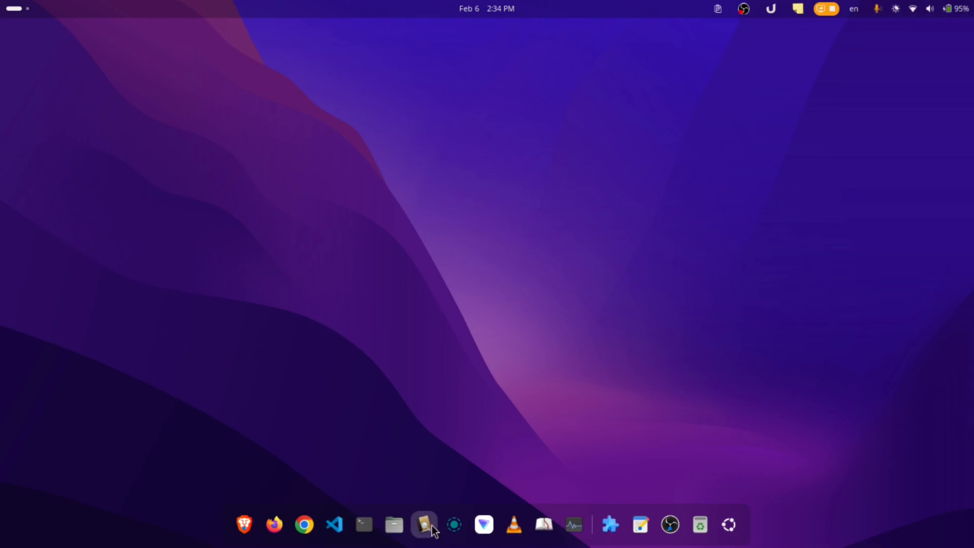
Step: Examine the top bar's hiding behavior by opening a Files window, maximizing and restoring it, and close the window
left_click(397, 535)
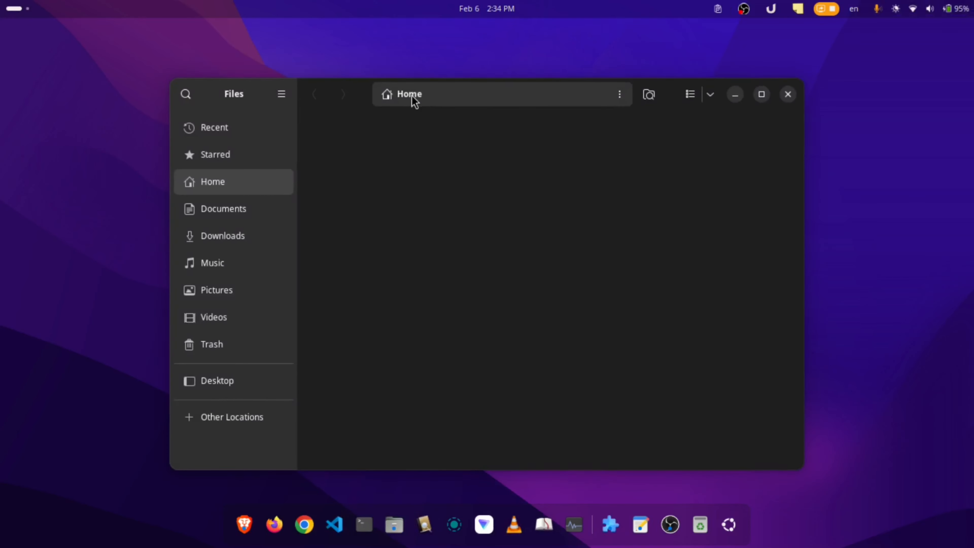
left_click_drag(365, 107, 342, 3)
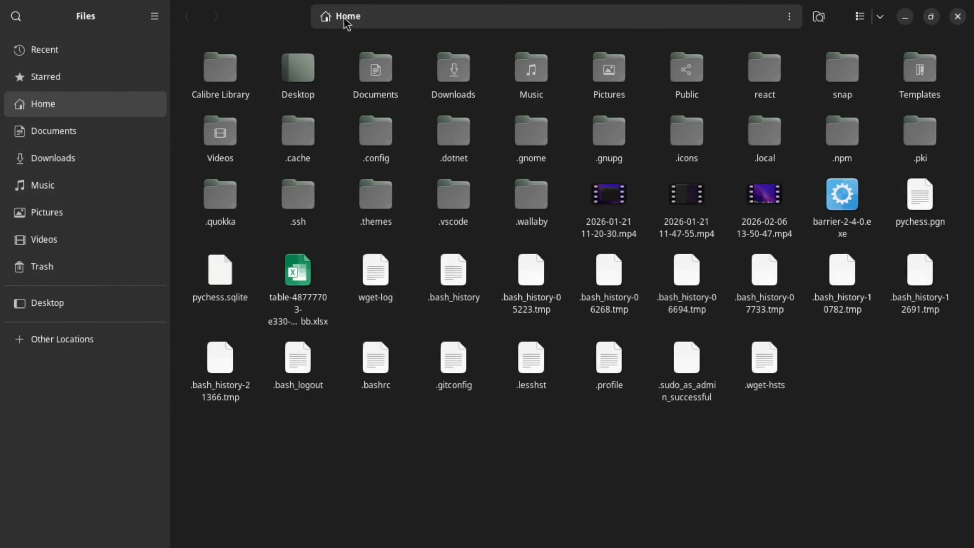
left_click_drag(275, 21, 211, 102)
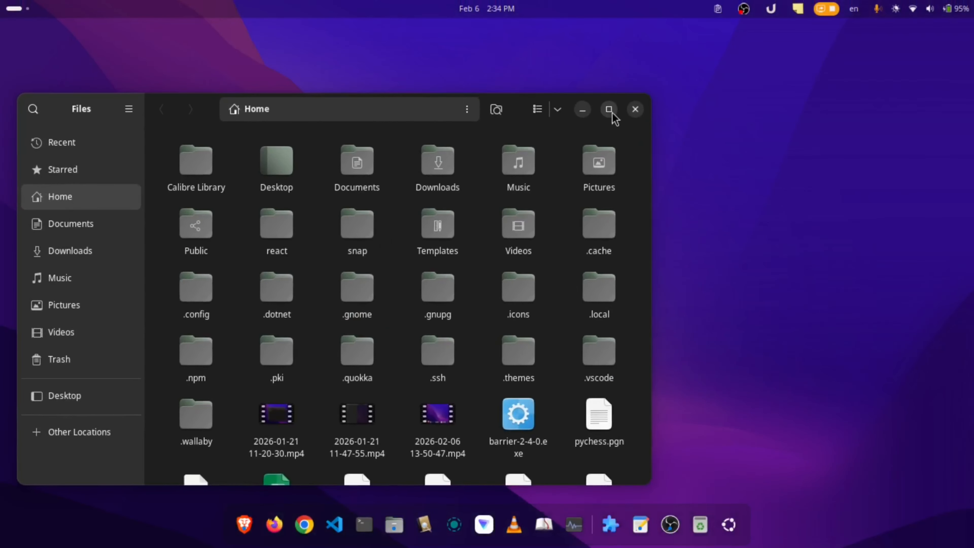
left_click(635, 110)
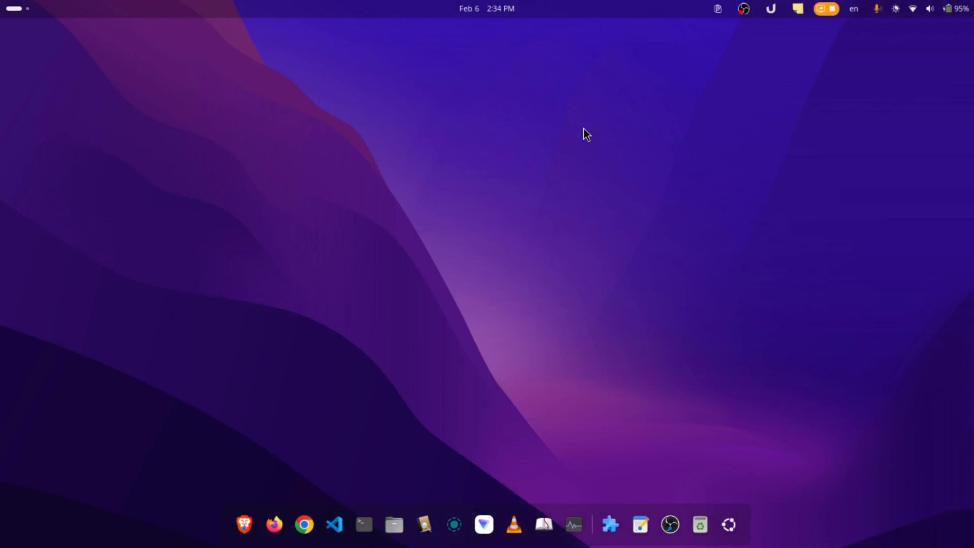
Step: Switch back to the notes in Text Editor and highlight the "4: Emoji copy" line
key("alt+Tab")
key("alt+Tab")
key("alt+Tab")
key("alt+Tab")
key("alt+Tab")
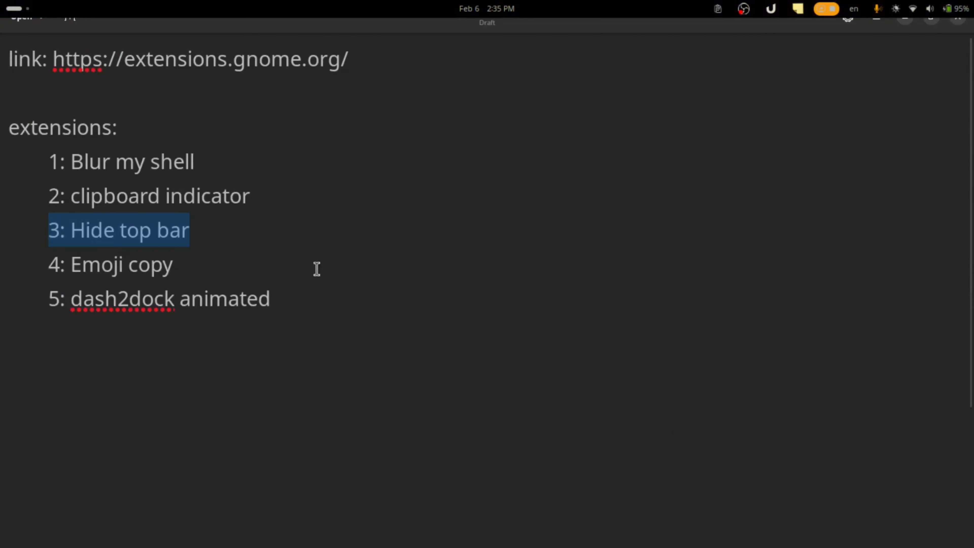
left_click_drag(315, 269, 1, 279)
left_click(406, 257)
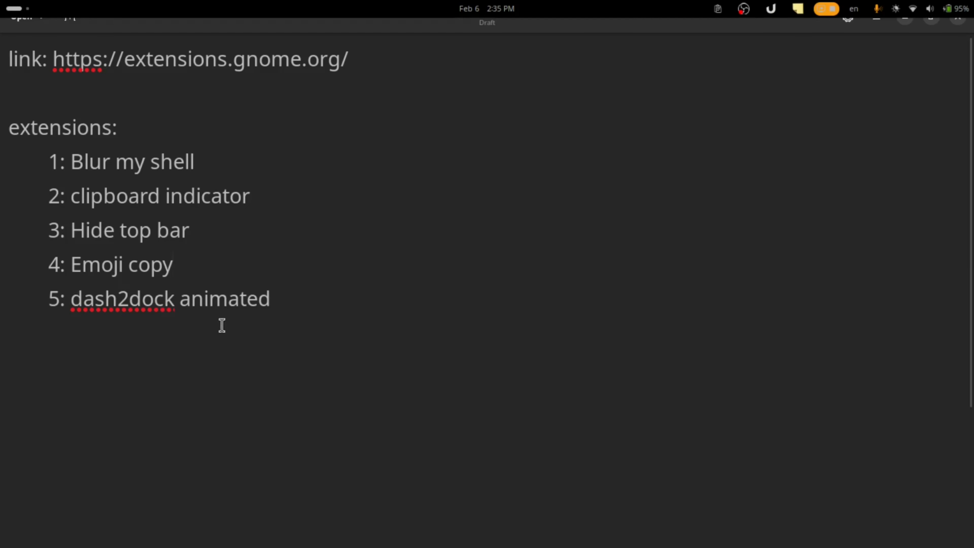
left_click_drag(194, 266, 37, 265)
Step: Switch to Extension Manager, search for "emoji copy" and install the Emoji Copy extension
key("alt+Tab")
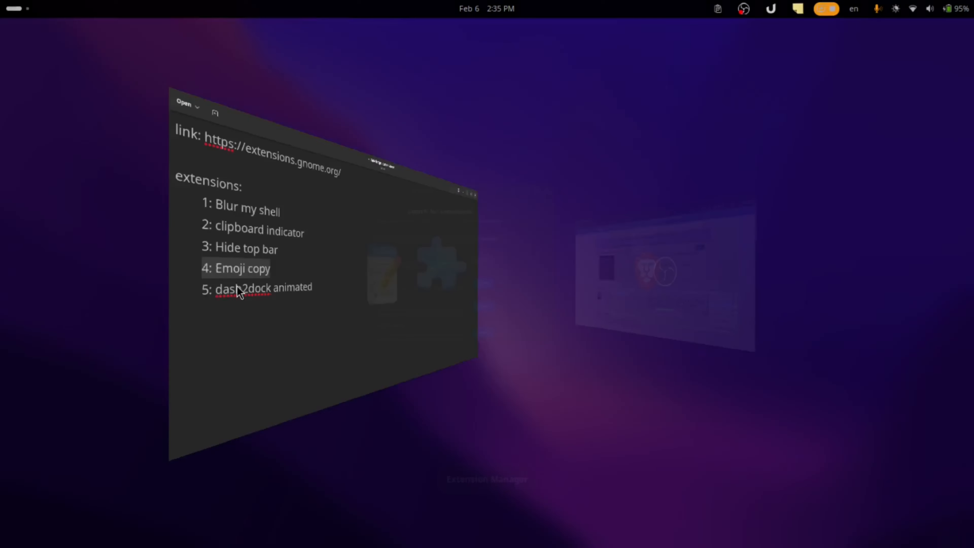
triple_click(406, 209)
type("emoji")
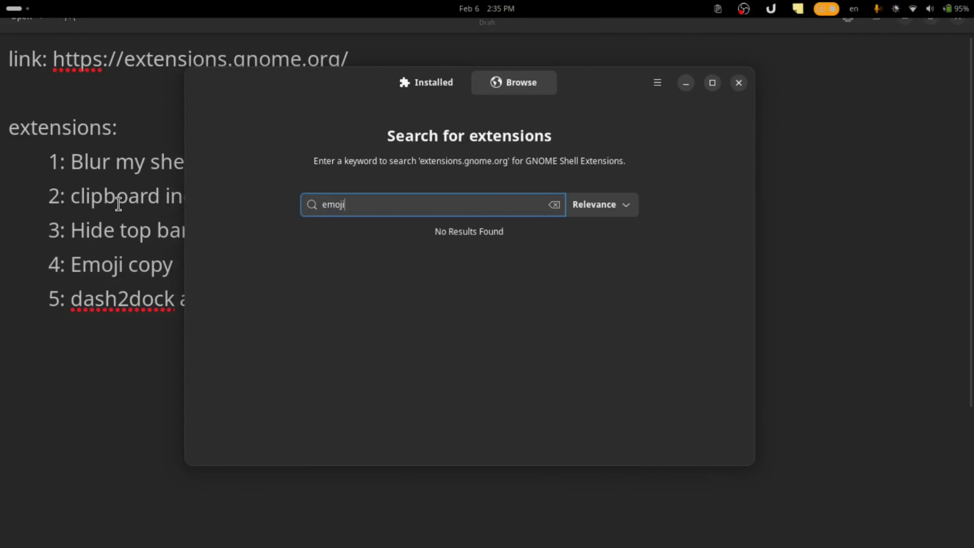
type(" copy")
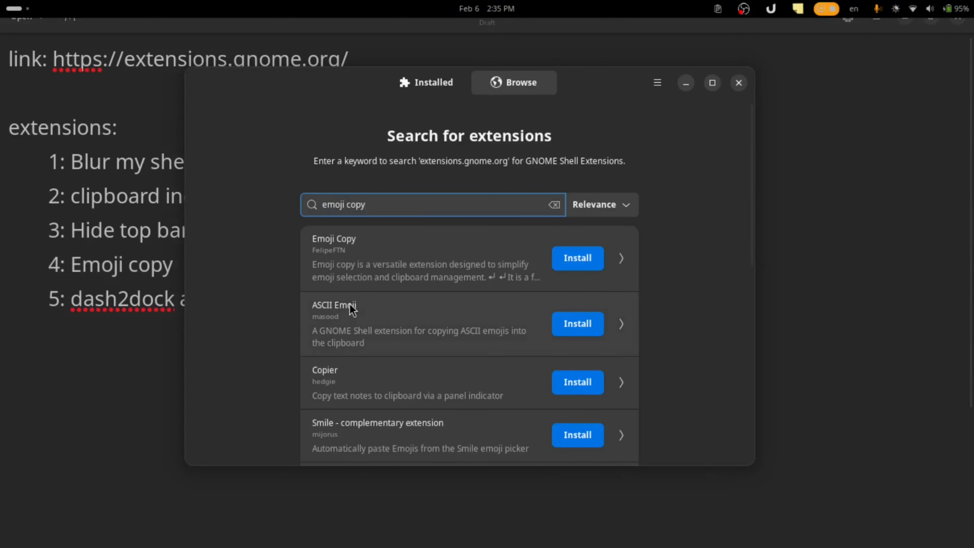
left_click(575, 257)
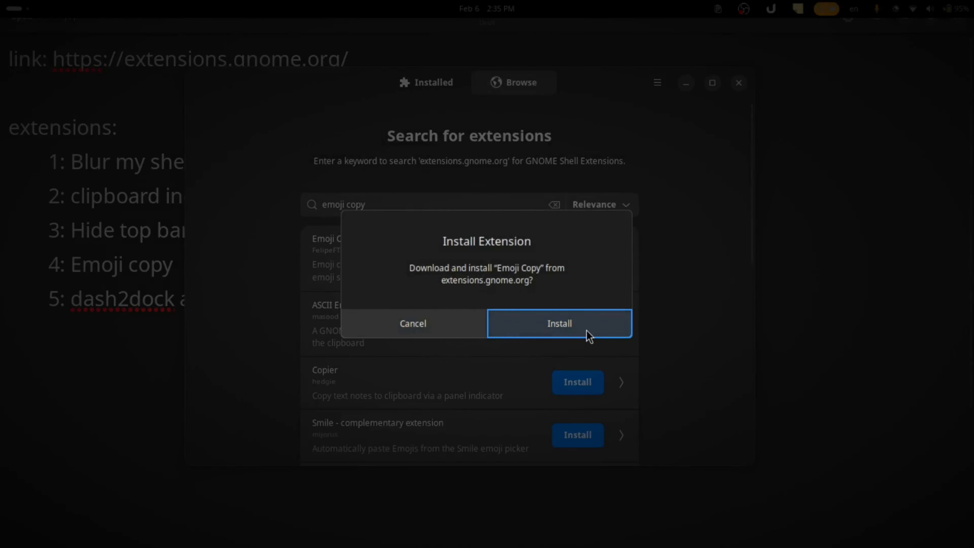
left_click(600, 333)
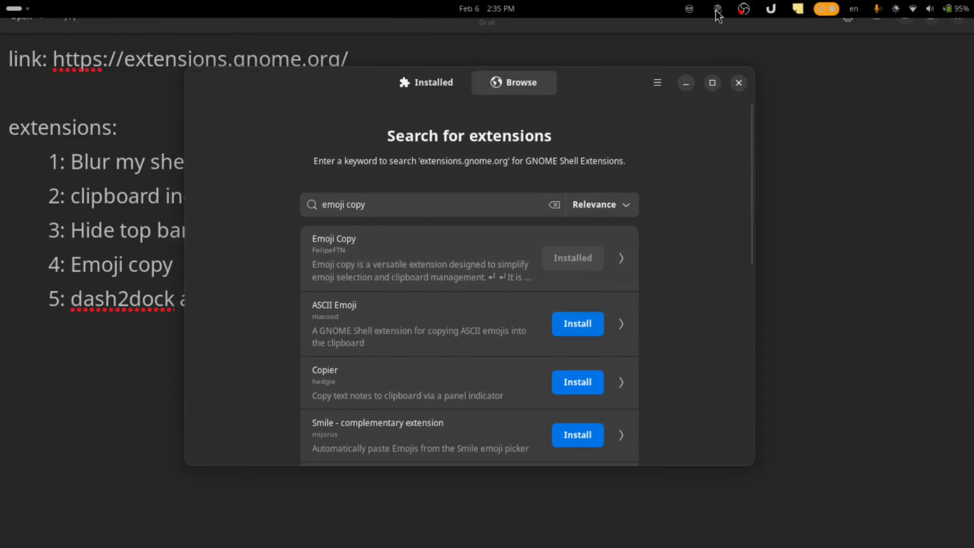
Step: Open the Emoji Copy picker and look through its first three emoji categories, up to Animals & Nature
left_click(690, 9)
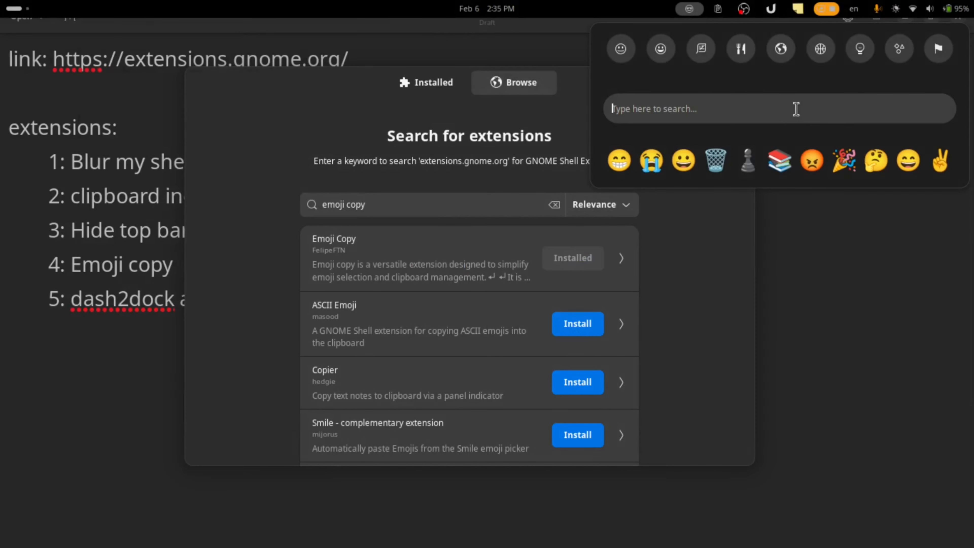
left_click(620, 50)
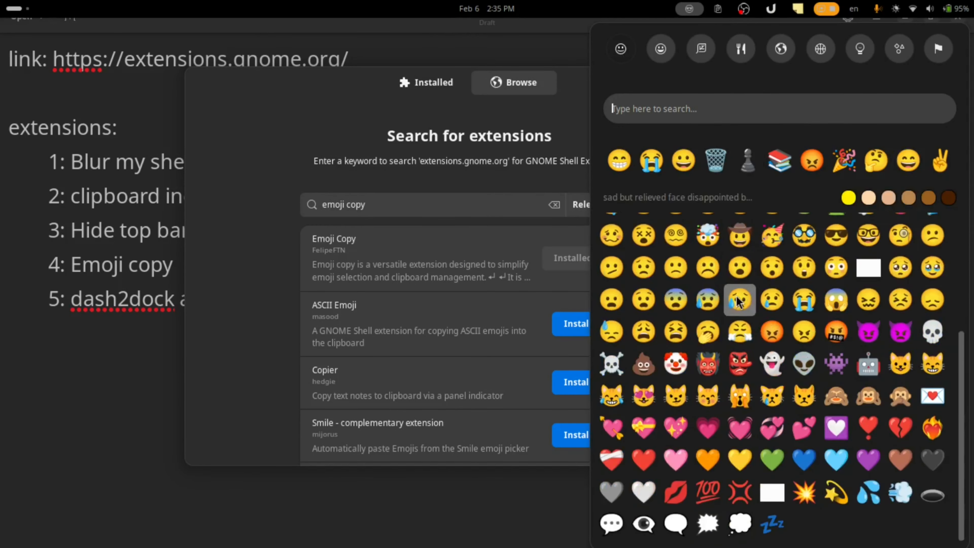
left_click(665, 52)
left_click(704, 59)
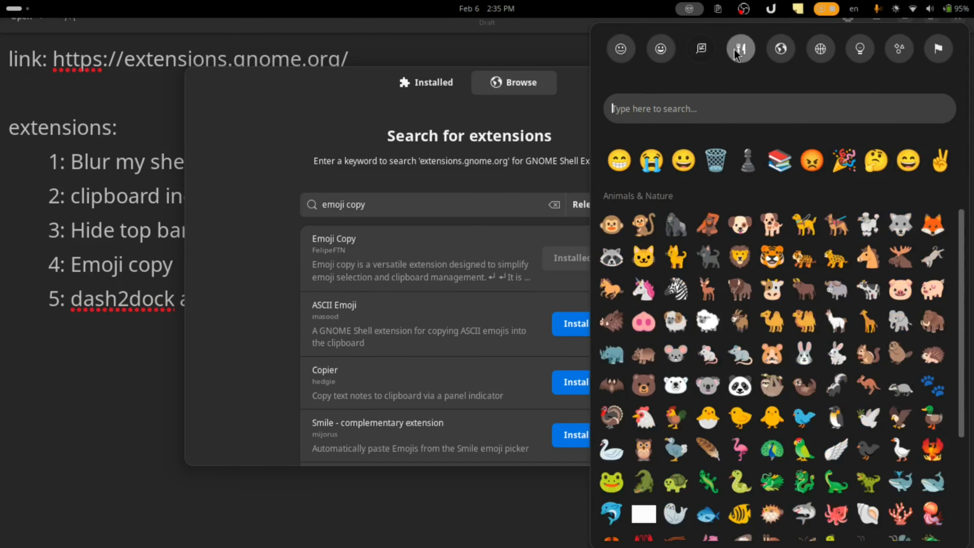
Step: Copy the saluting face emoji from the smileys category and paste it after "4: Emoji copy" in the notes
left_click(620, 49)
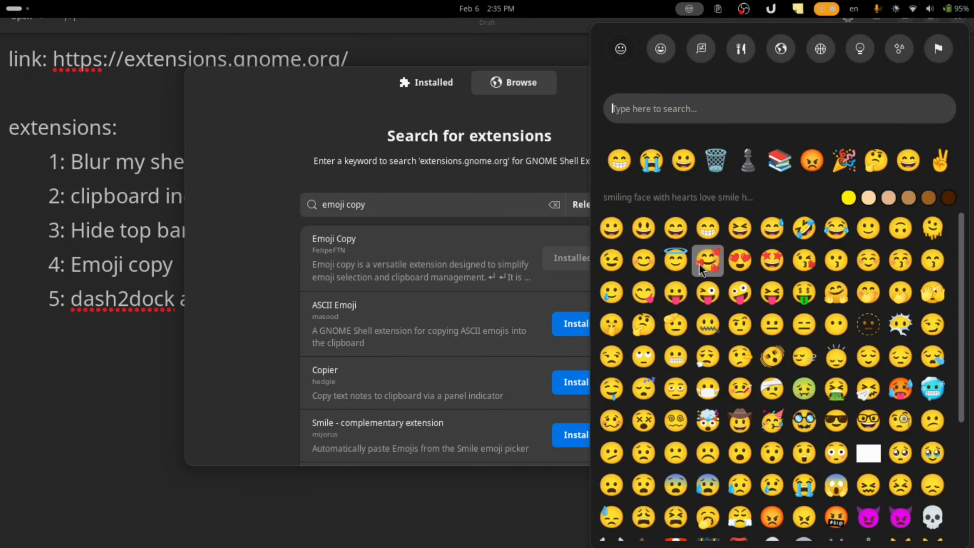
left_click(675, 329)
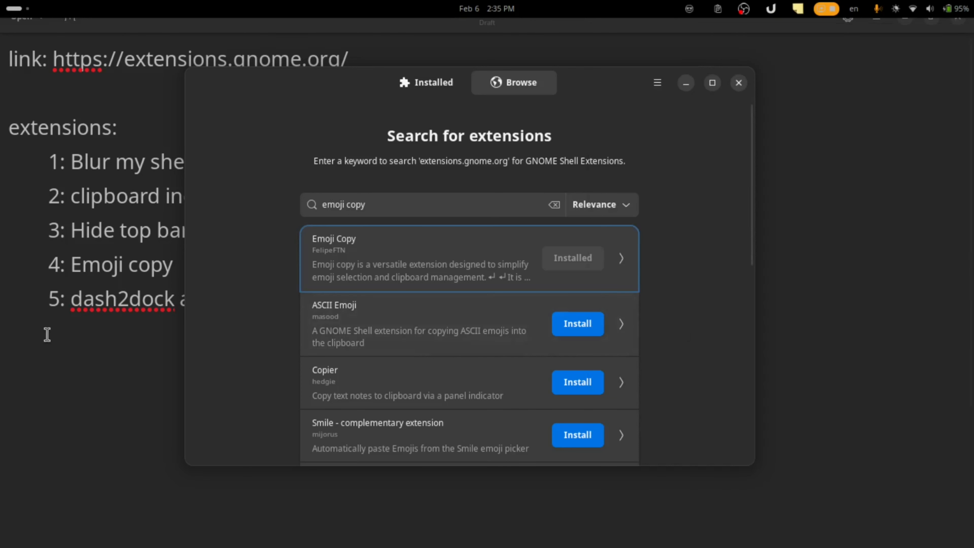
left_click(48, 333)
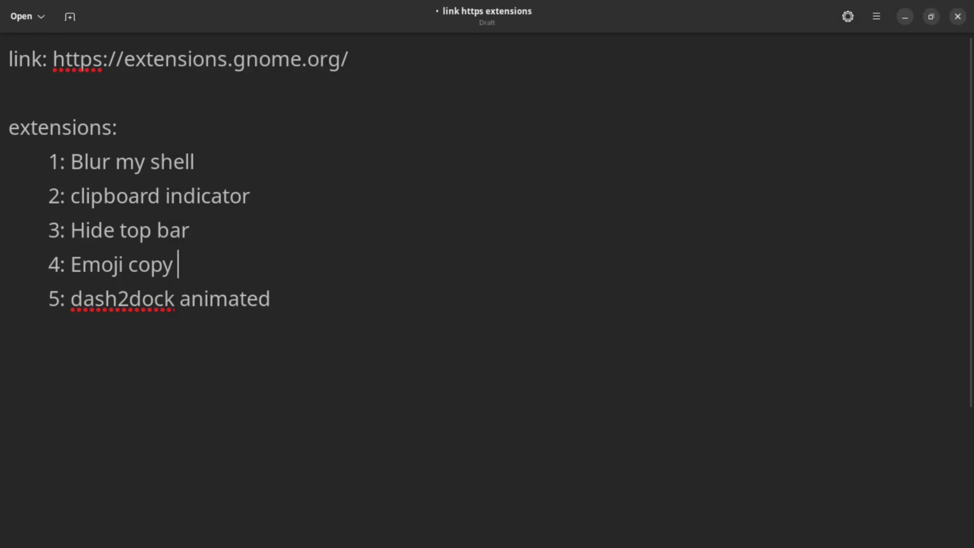
key("ctrl+v")
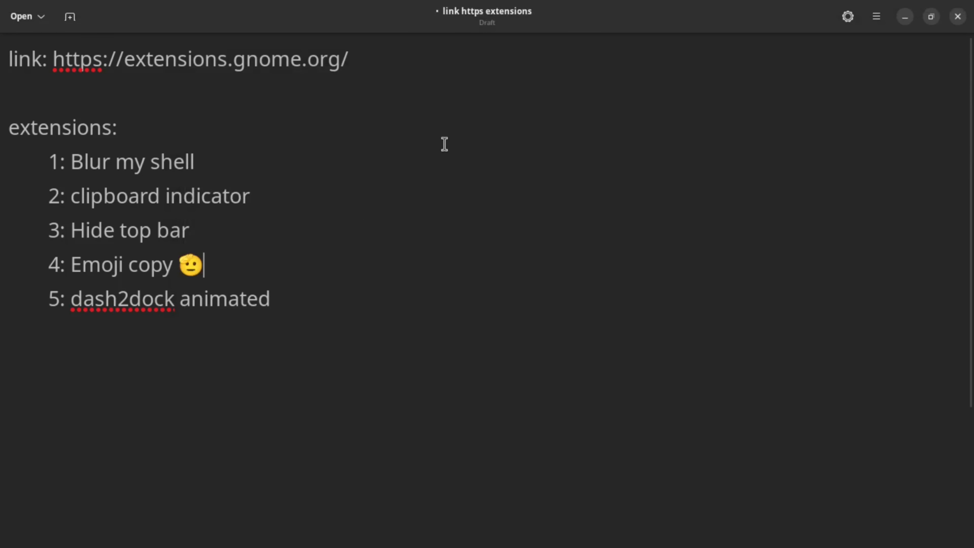
Step: Copy the grinning face from Emoji Copy's recent emojis and paste it after the saluting face in the notes
key("super")
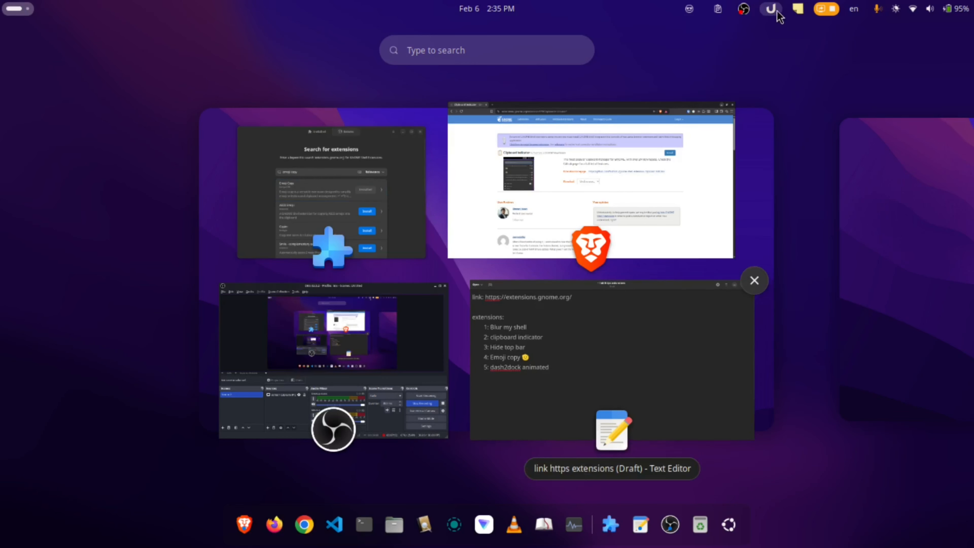
left_click(694, 10)
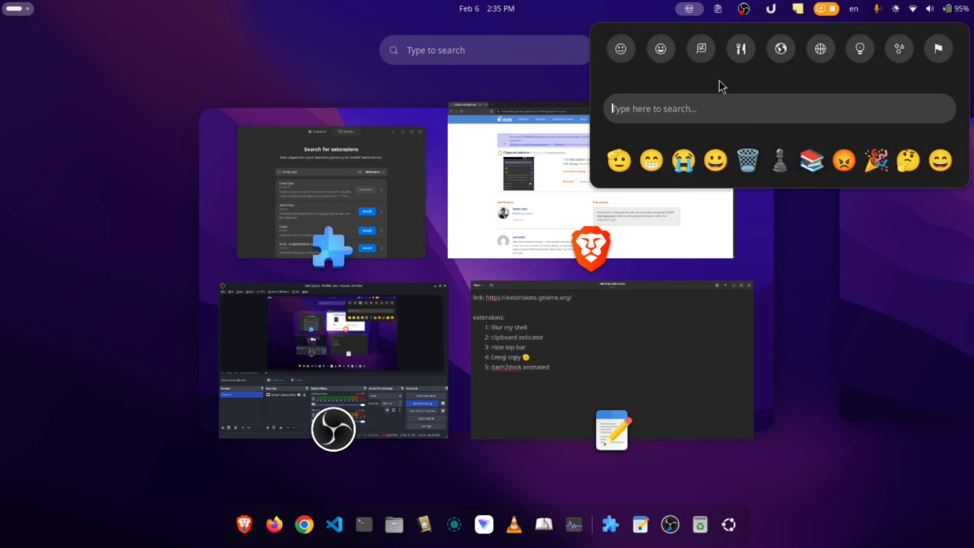
left_click(711, 165)
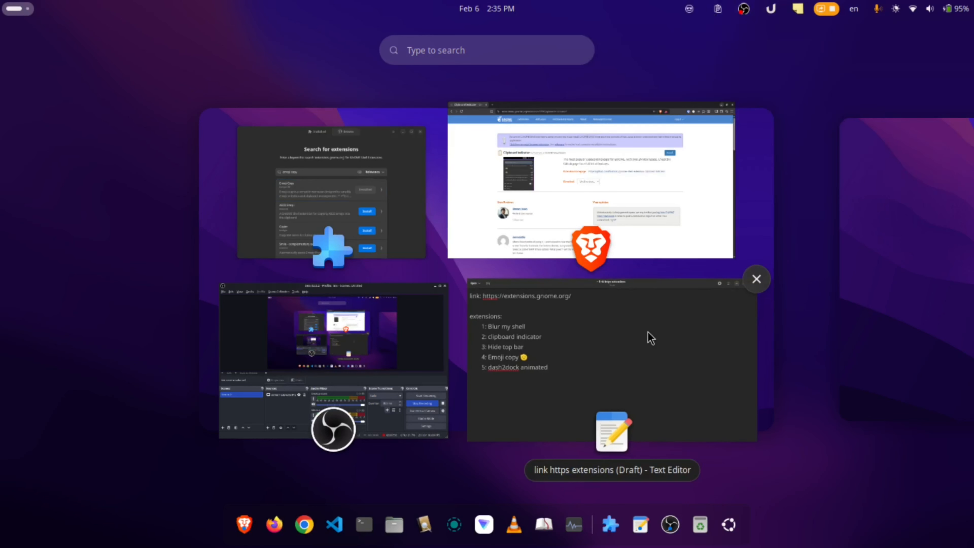
left_click(651, 338)
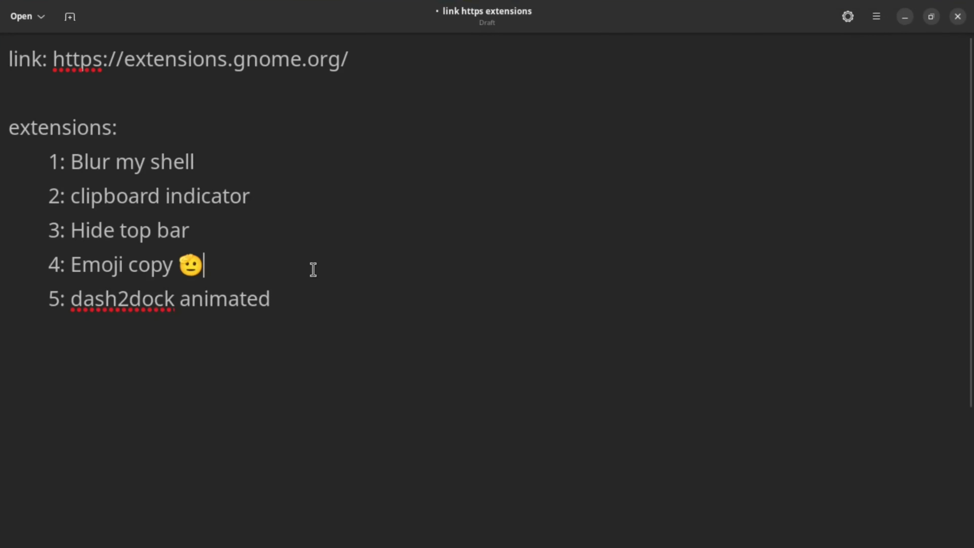
key("ctrl+v")
type("e")
key("BackSpace")
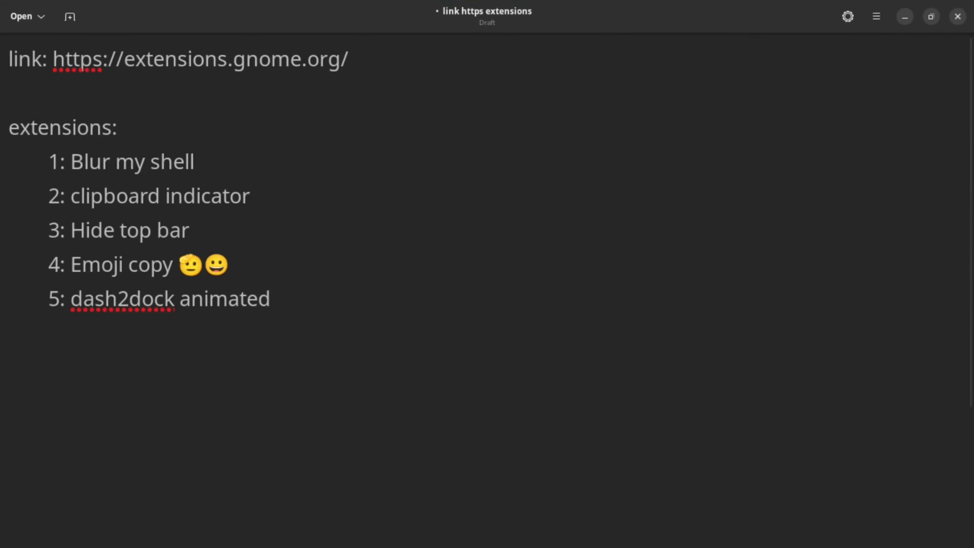
Step: Paste two more grinning face emojis at the end of the "4: Emoji copy" line
left_click_drag(241, 266, 121, 271)
left_click(229, 275)
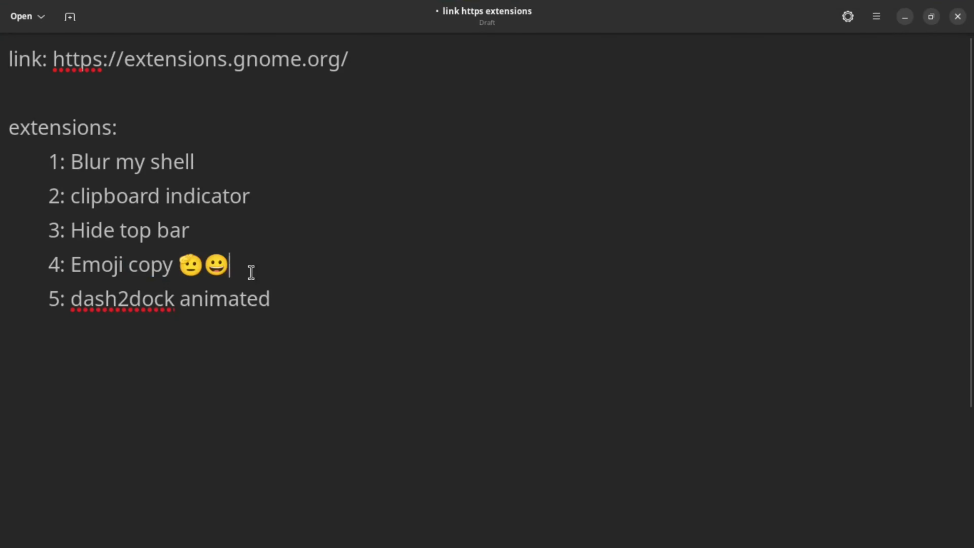
key("ctrl+v")
key("ctrl+v")
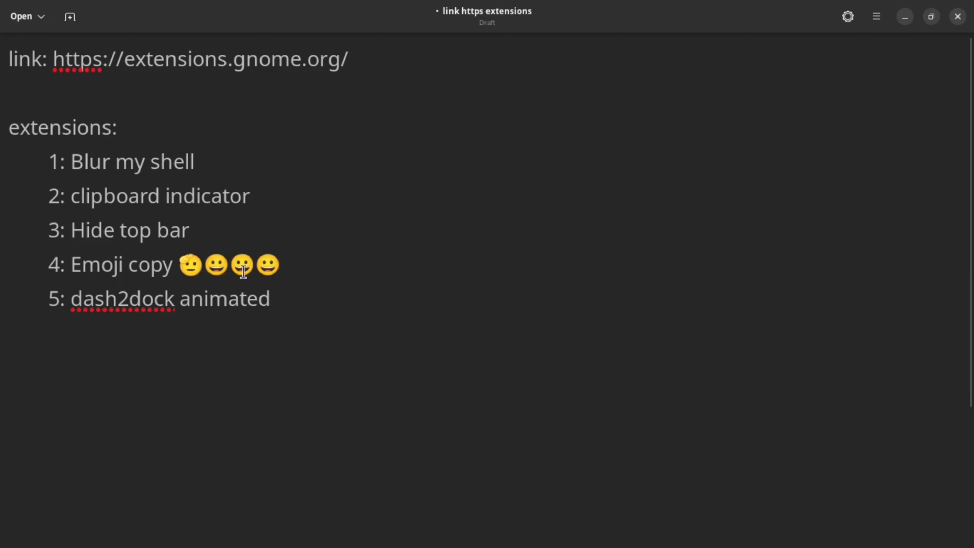
Step: Highlight "dash2dock animated" in the notes, clear the highlight and minimize the notes to return to Extension Manager
left_click_drag(348, 300, 75, 299)
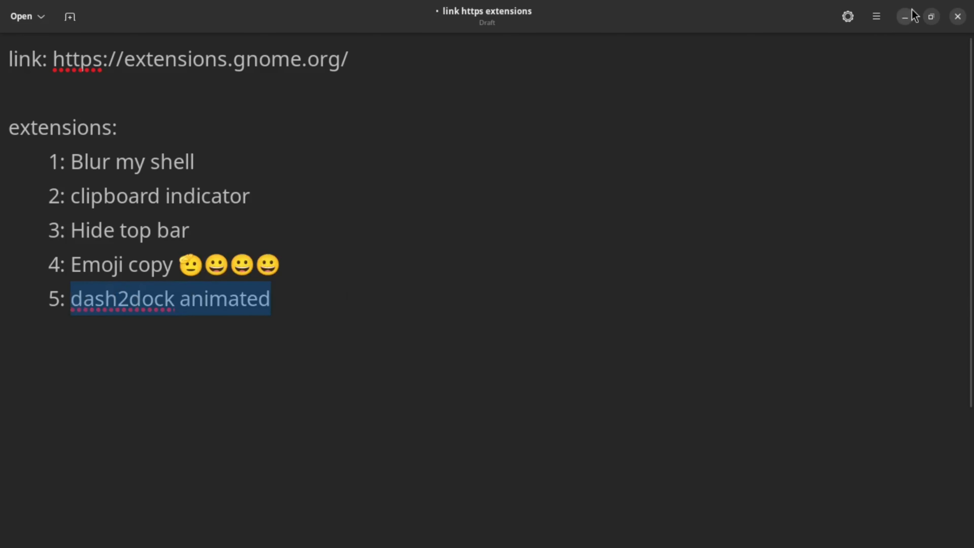
left_click(129, 320)
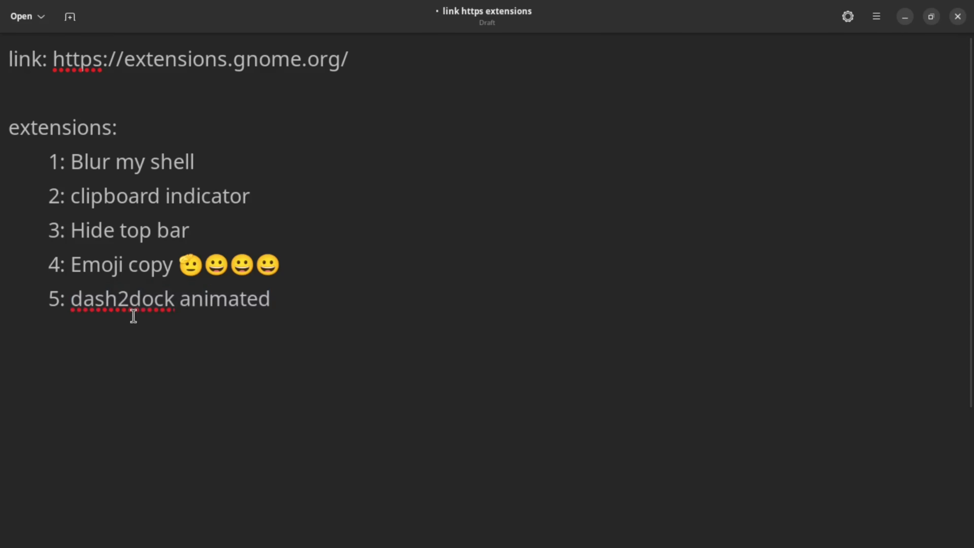
left_click(904, 17)
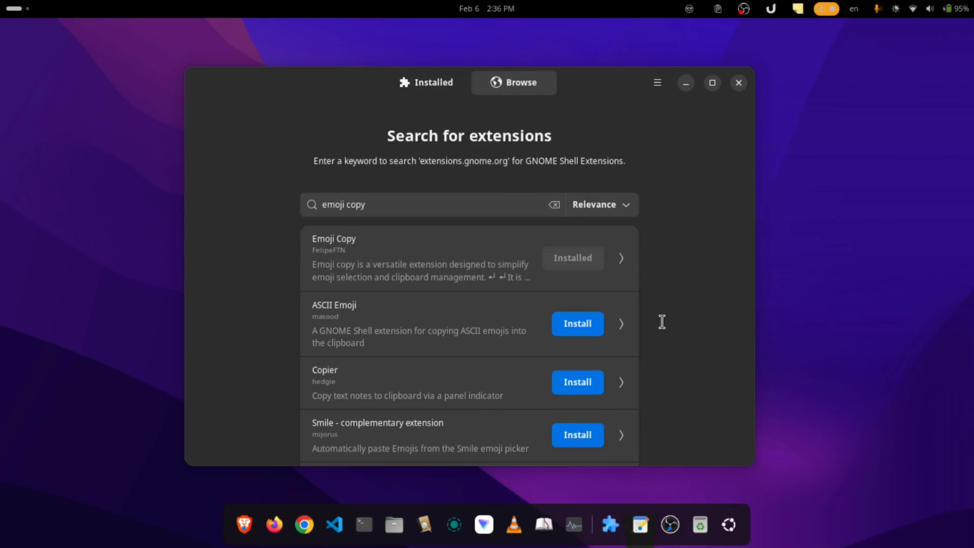